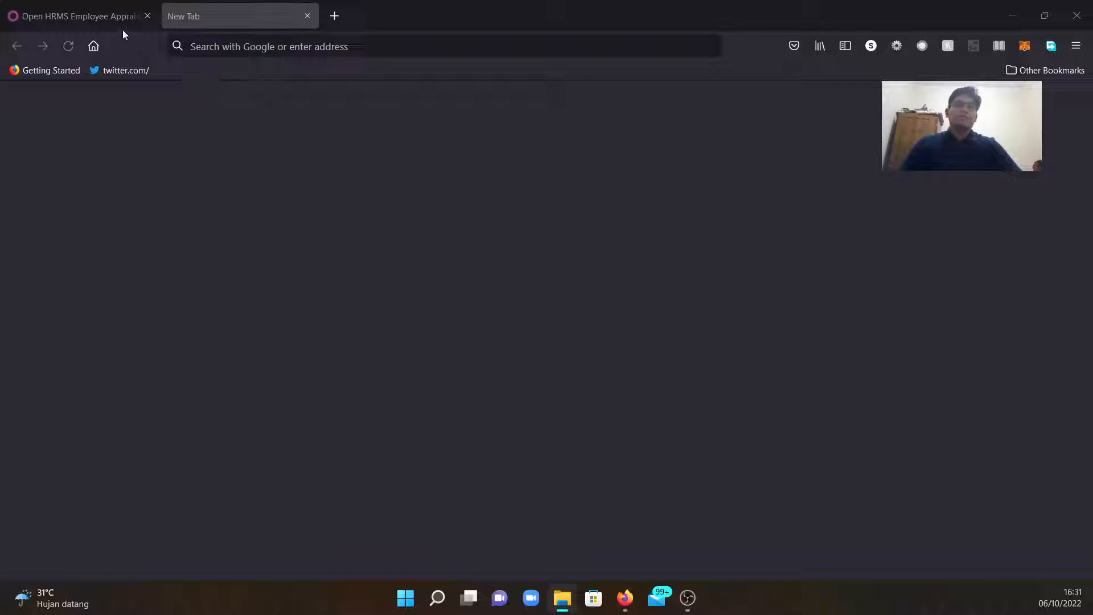
# Step: Switch back from the new tab to the Open HRMS Employee Appraisal tab
pyautogui.click(106, 17)
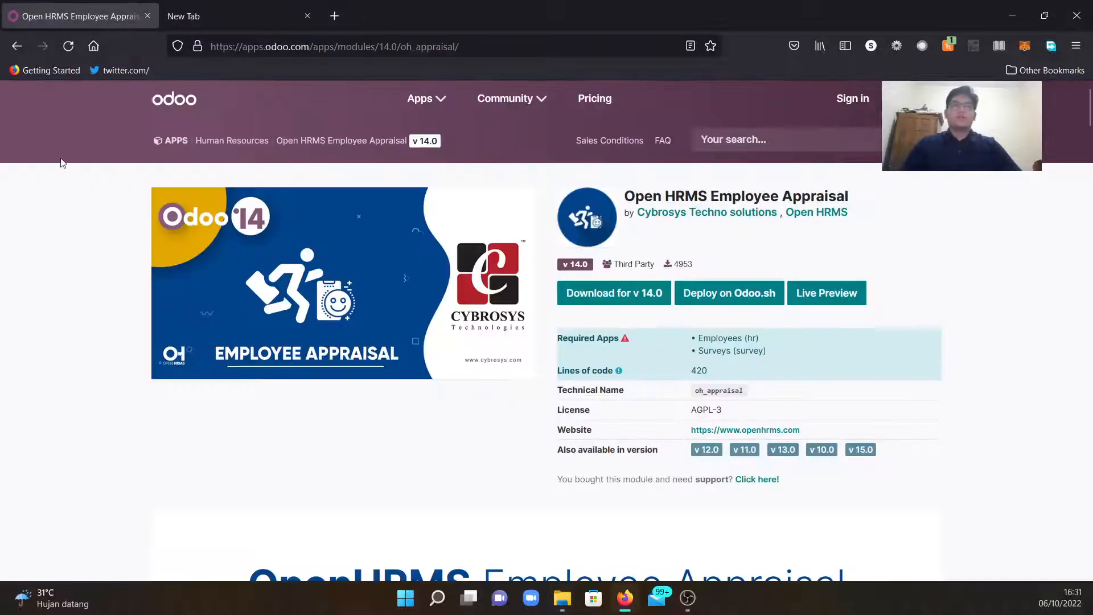
# Step: Highlight the odoo.com part of the store address and the module's title
pyautogui.click(272, 45)
pyautogui.click(272, 45)
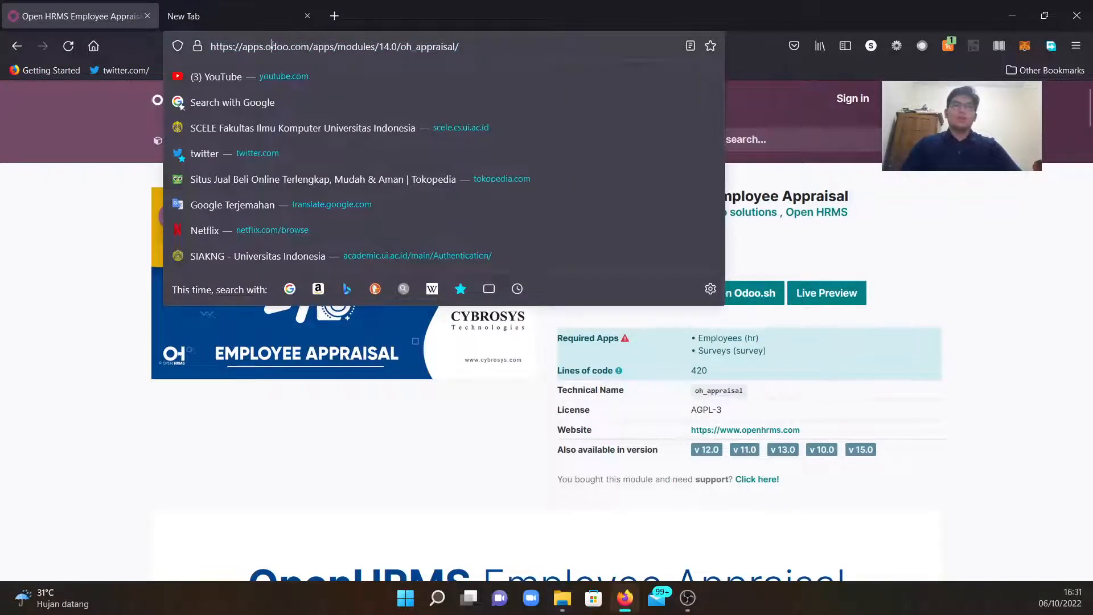
pyautogui.moveTo(287, 53); pyautogui.dragTo(308, 53)
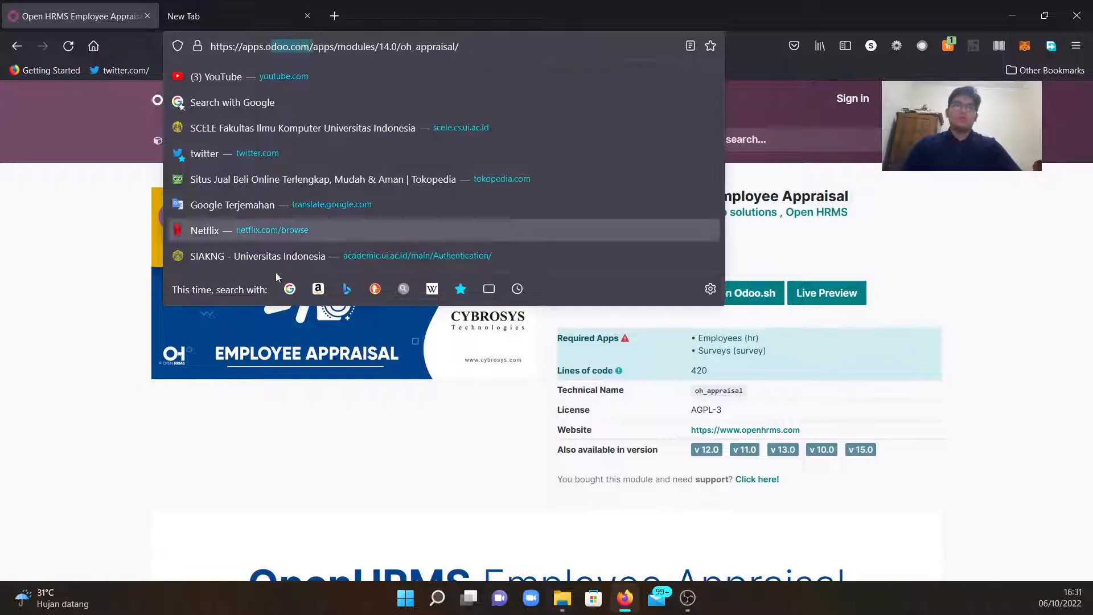
pyautogui.click(65, 417)
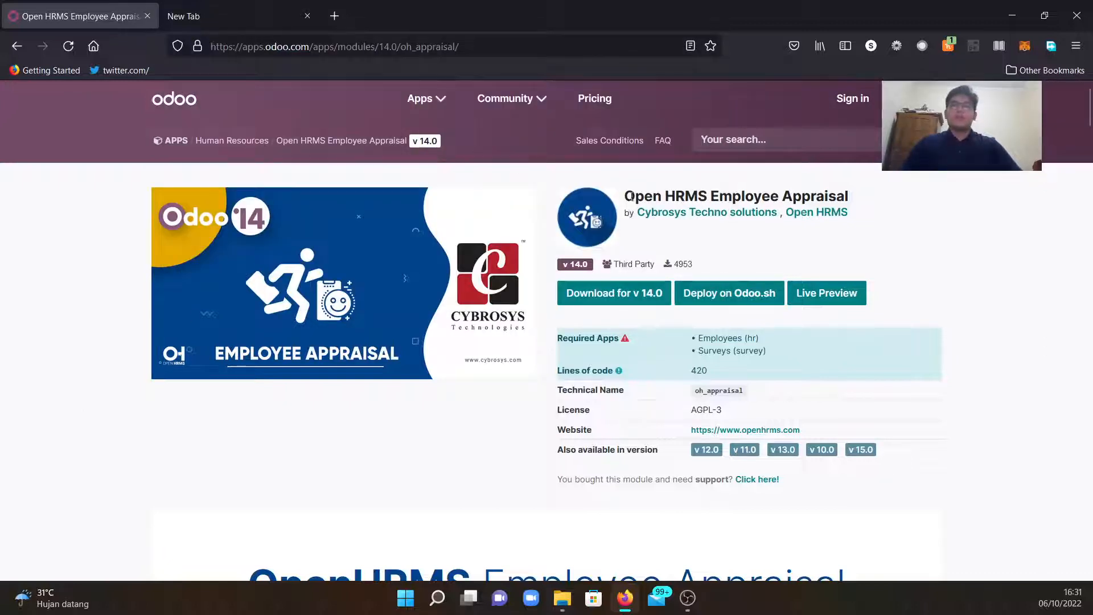
pyautogui.moveTo(626, 194); pyautogui.dragTo(831, 200)
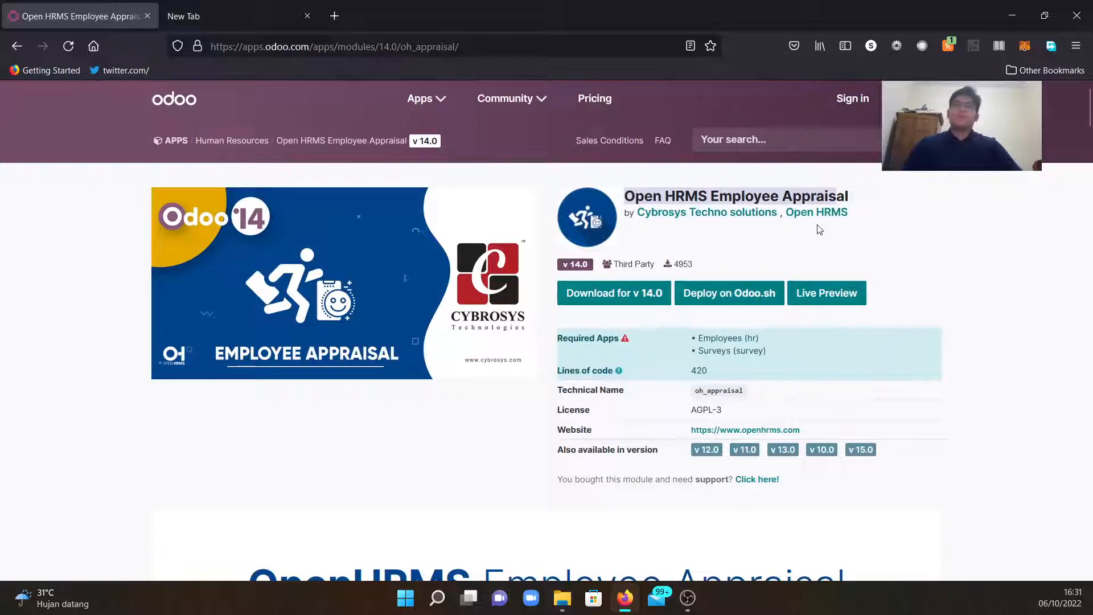
pyautogui.click(803, 244)
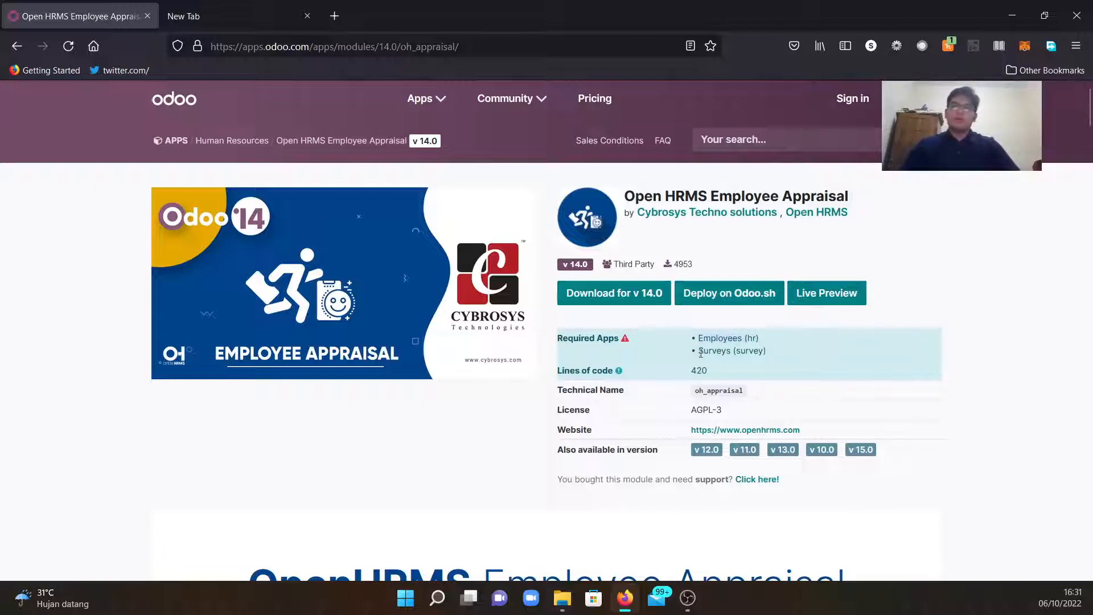
# Step: Point out the required Surveys app and drag the Extra Module Odoo 14 folder window into view
pyautogui.moveTo(700, 354); pyautogui.dragTo(758, 355)
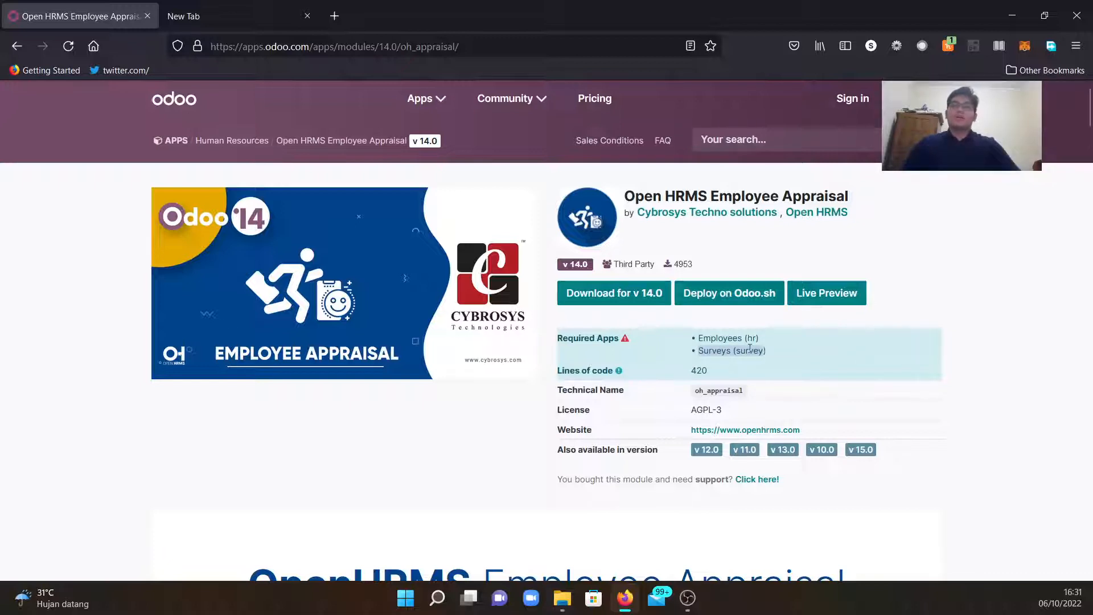
pyautogui.click(763, 353)
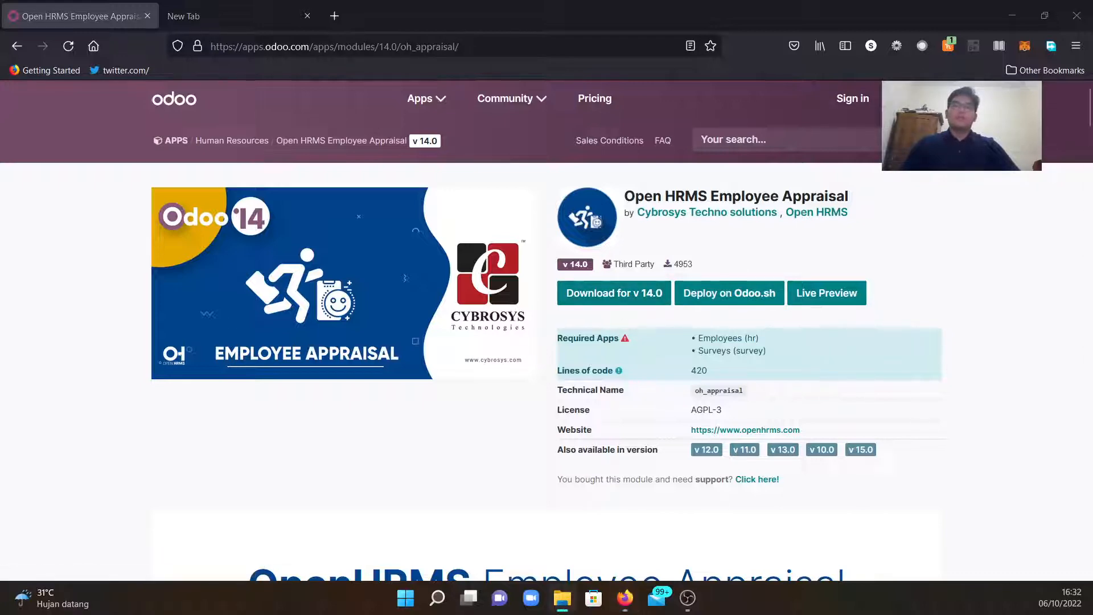
pyautogui.moveTo(1092, 49); pyautogui.dragTo(654, 60)
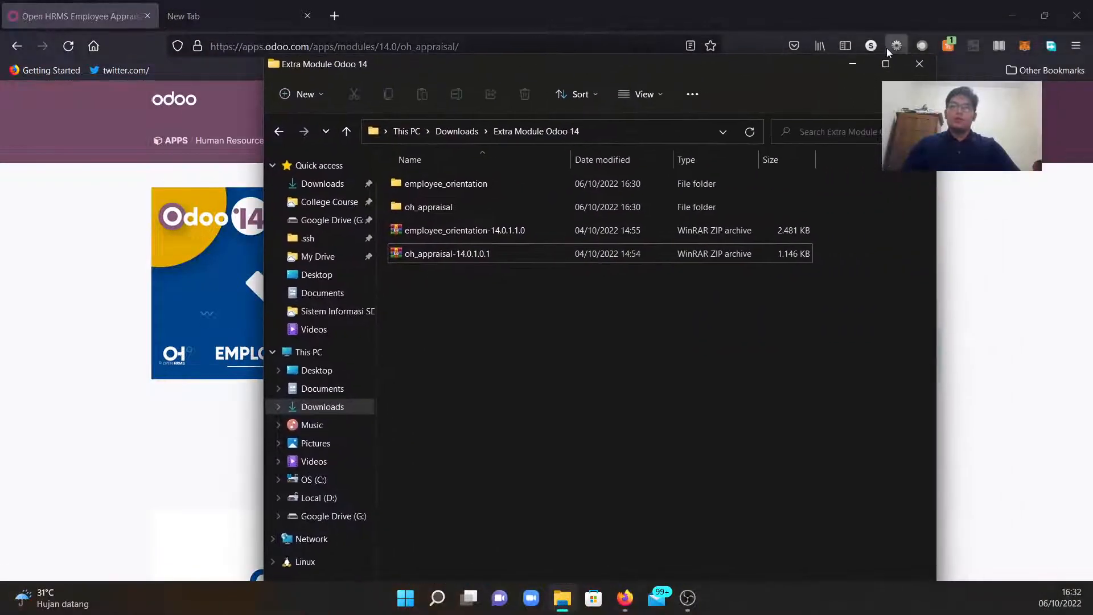
# Step: Maximize the folder window, review the employee_orientation and oh_appraisal archives and folder, then minimize it
pyautogui.click(886, 64)
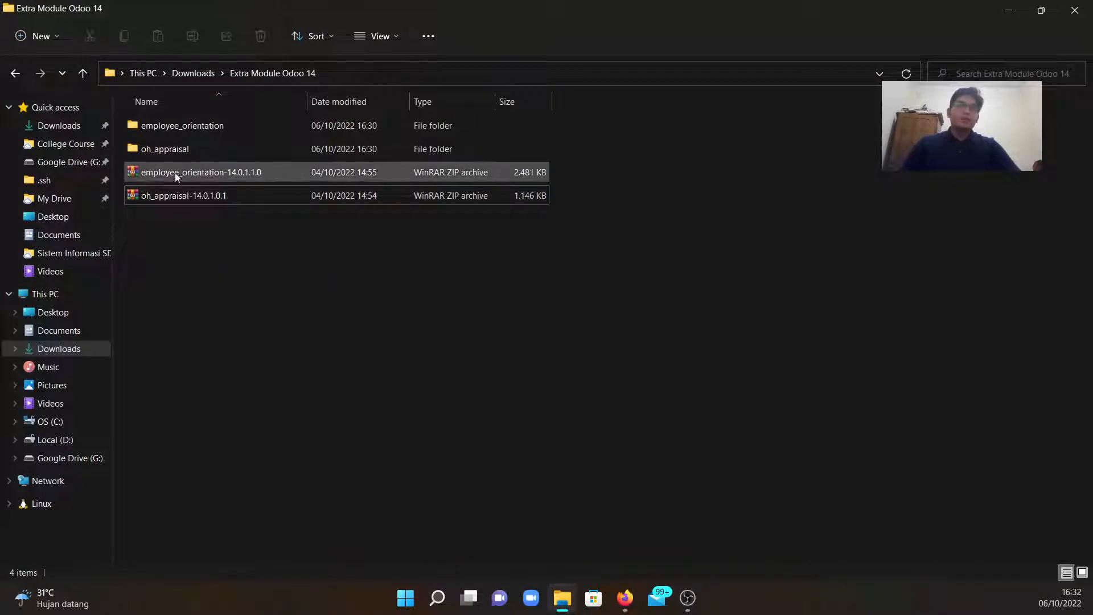
pyautogui.click(157, 174)
pyautogui.click(171, 198)
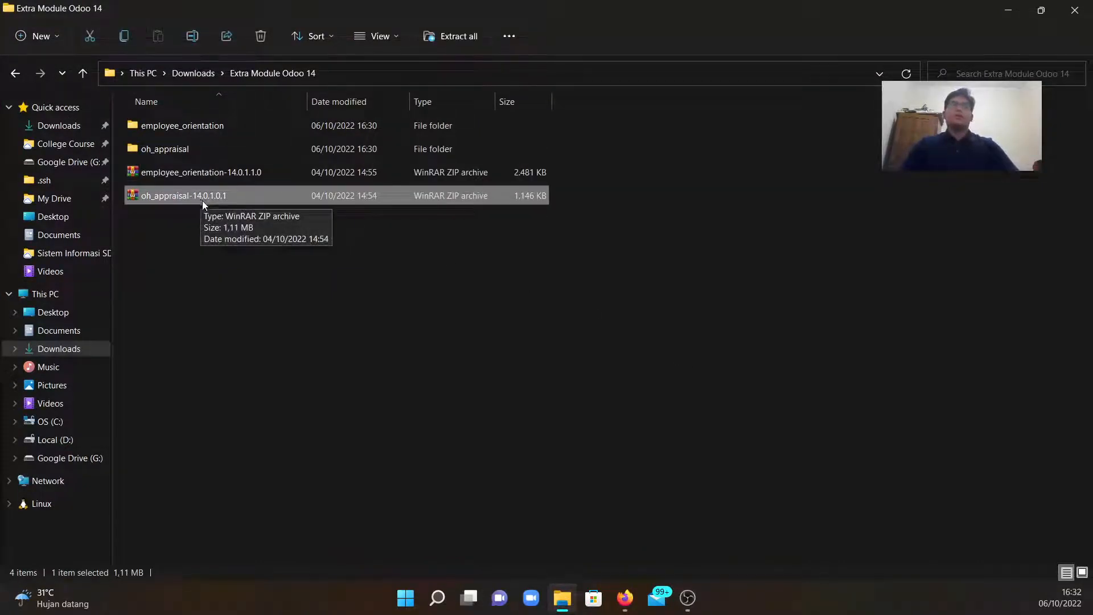
pyautogui.click(163, 152)
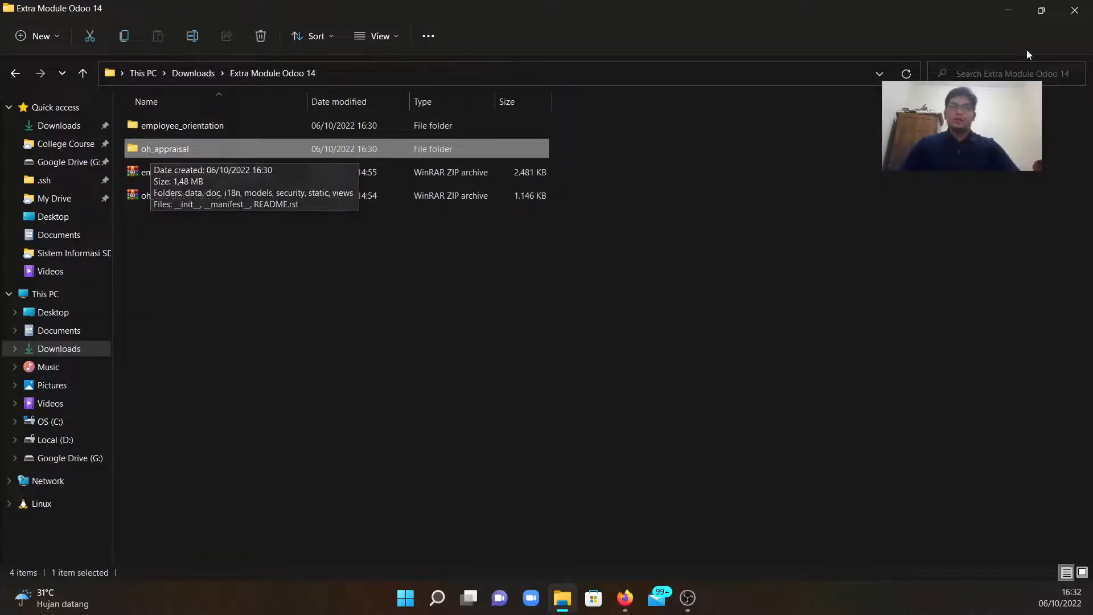
pyautogui.click(1006, 12)
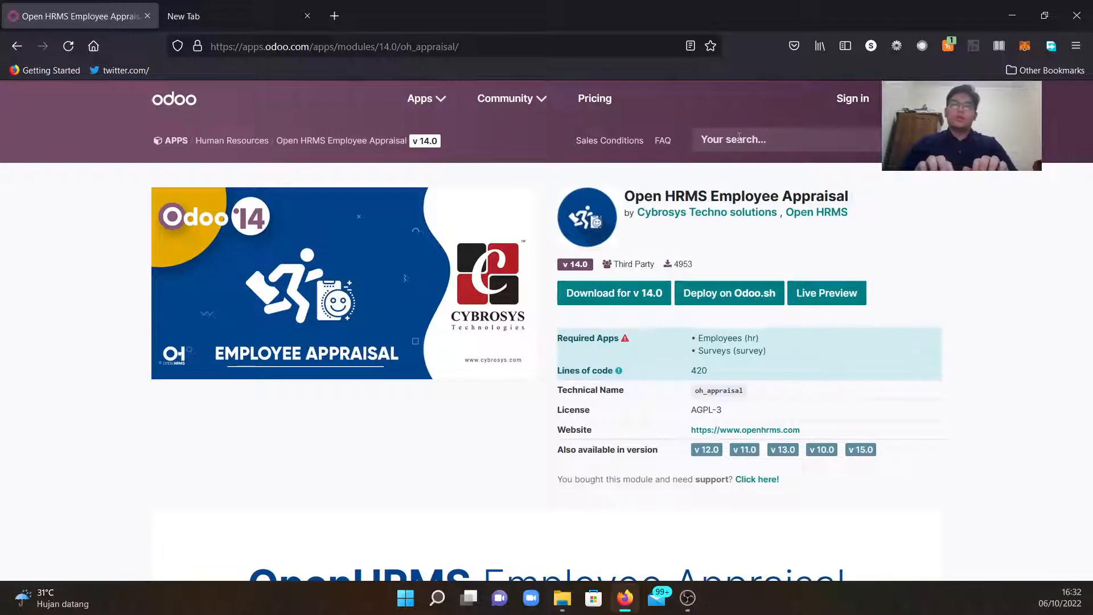
# Step: Search the Odoo Apps Store for 'training'
pyautogui.write('employ')
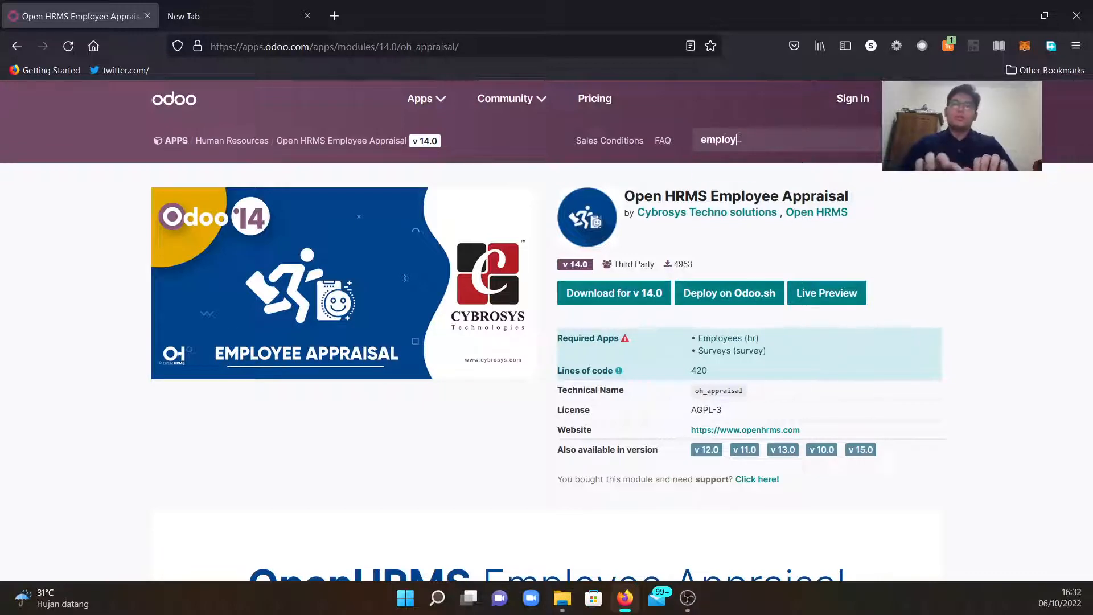
pyautogui.write('ee')
pyautogui.press('BackSpace')
pyautogui.press('BackSpace')
pyautogui.press('BackSpace')
pyautogui.press('BackSpace')
pyautogui.press('BackSpace')
pyautogui.press('BackSpace')
pyautogui.press('BackSpace')
pyautogui.press('BackSpace')
pyautogui.write('trainin')
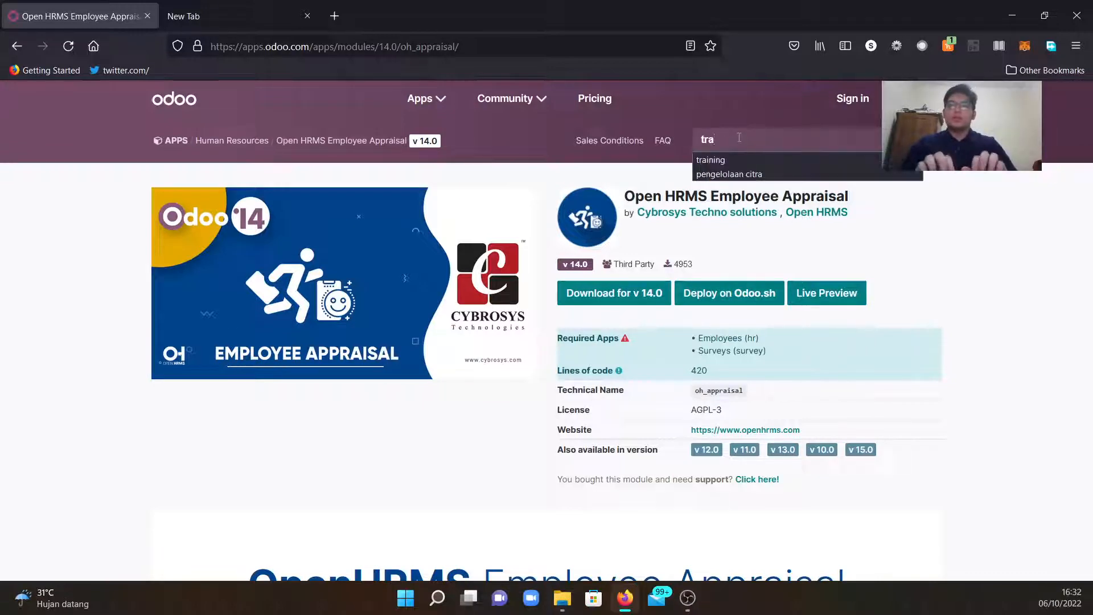
pyautogui.write('g')
pyautogui.press('Return')
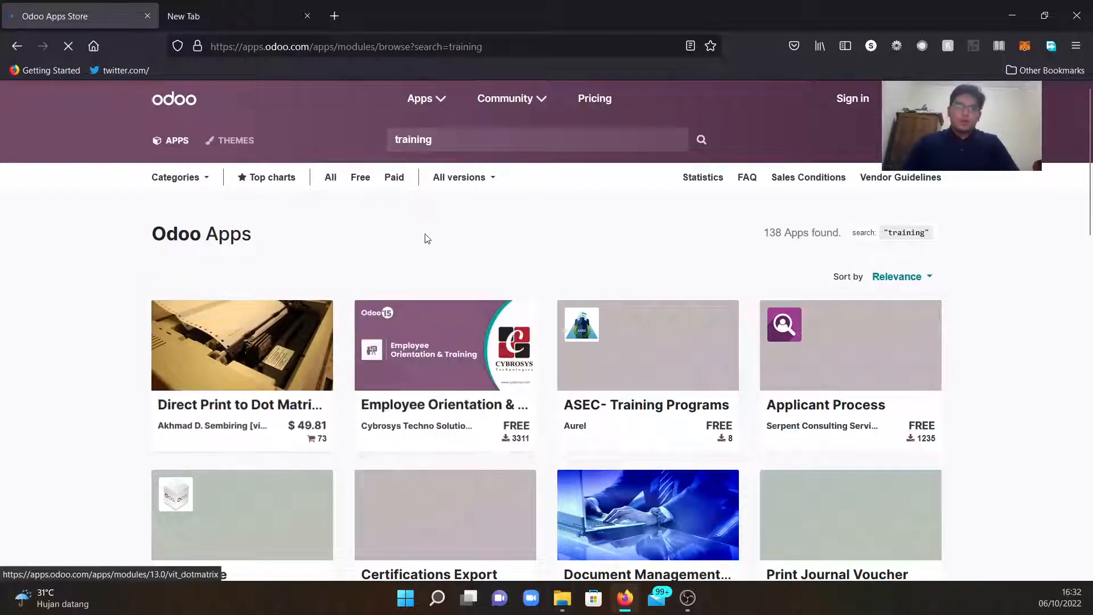
# Step: Open the Employee Orientation & Training module page, highlight its title and author, then minimize the browser
pyautogui.click(411, 411)
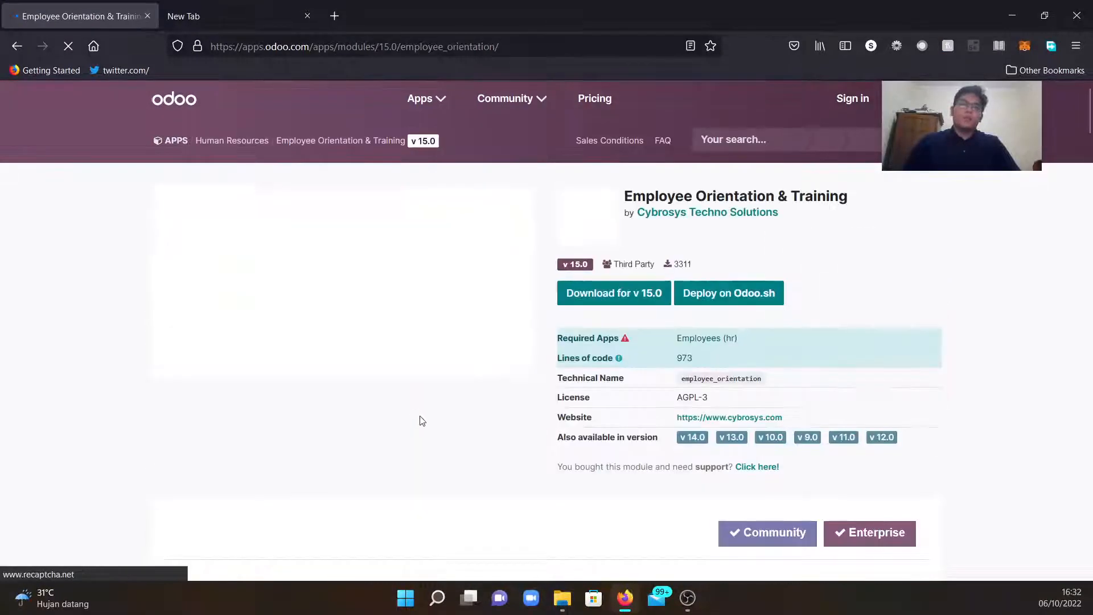
pyautogui.moveTo(778, 197); pyautogui.dragTo(793, 213)
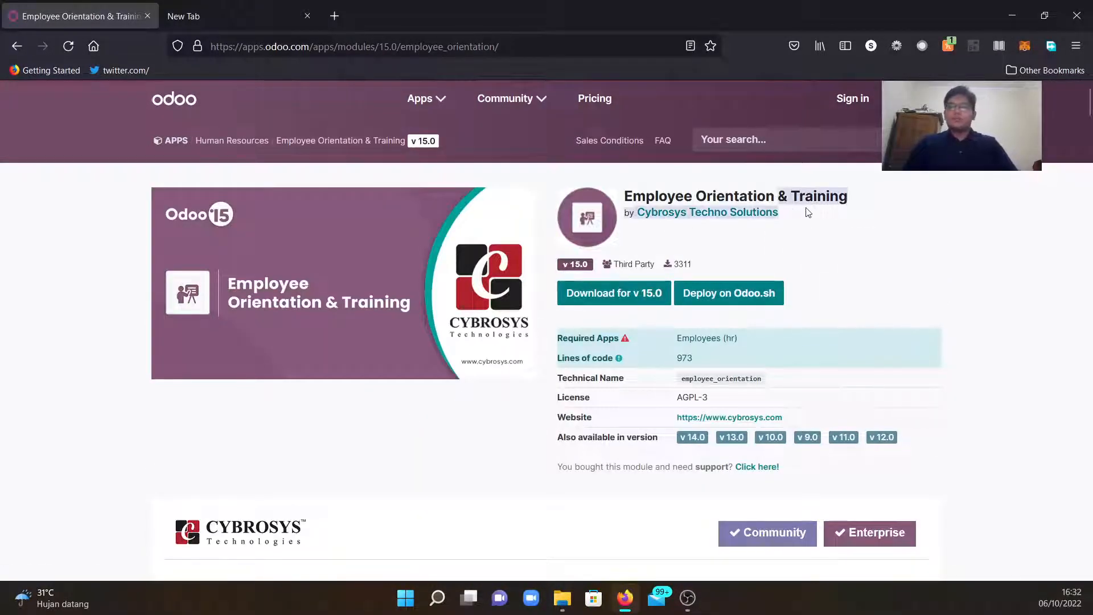
pyautogui.click(807, 200)
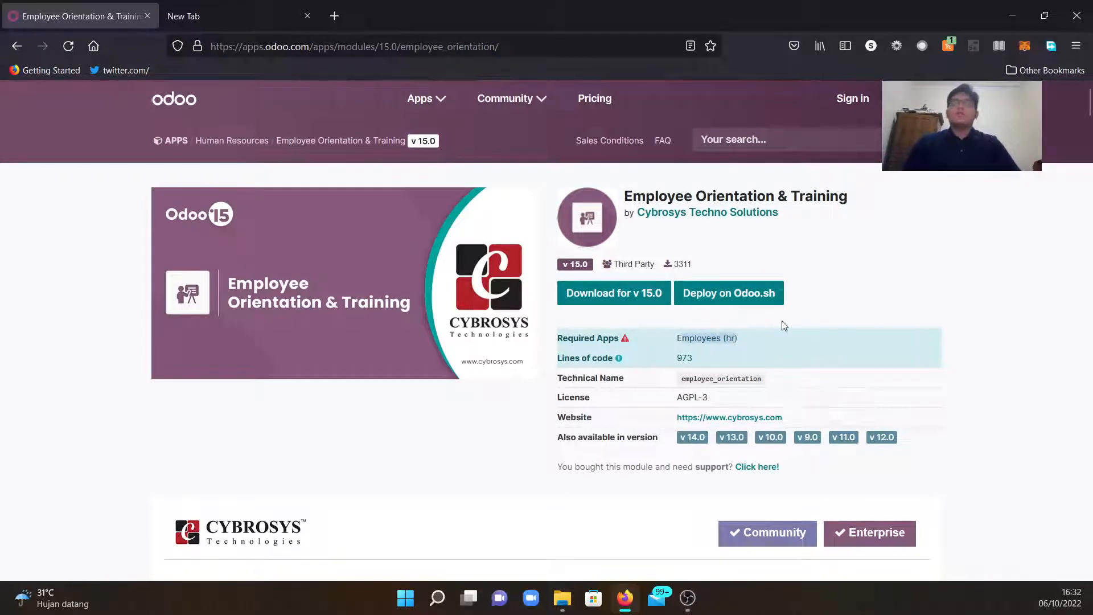
pyautogui.click(1012, 16)
# Step: Reopen Extra Module Odoo 14 and inspect the employee_orientation and oh_appraisal folders' contents
pyautogui.click(562, 598)
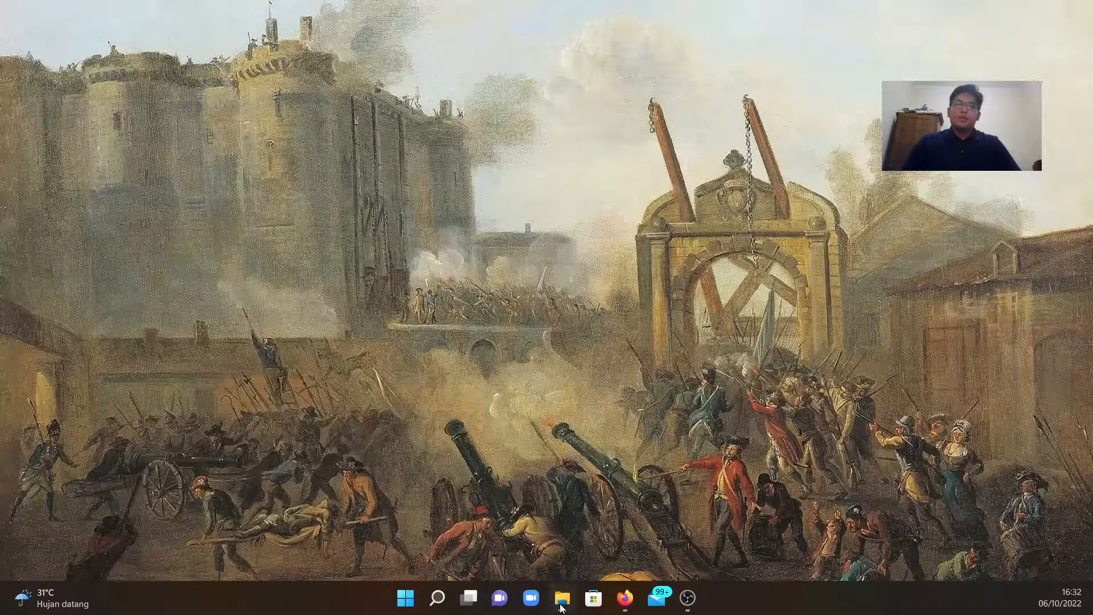
pyautogui.click(487, 466)
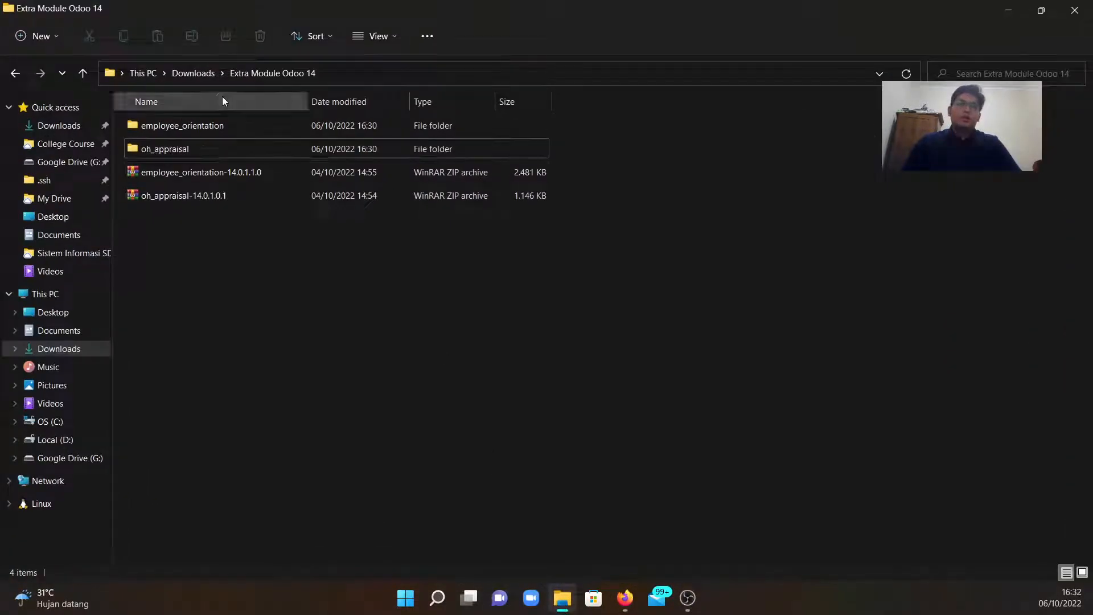
pyautogui.click(190, 179)
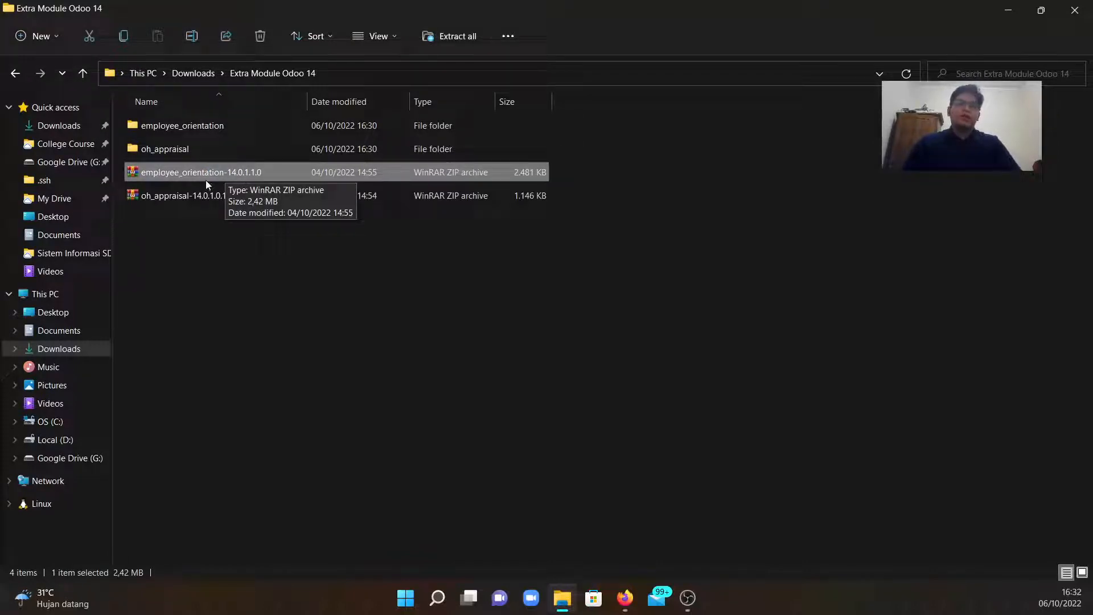
pyautogui.click(174, 125)
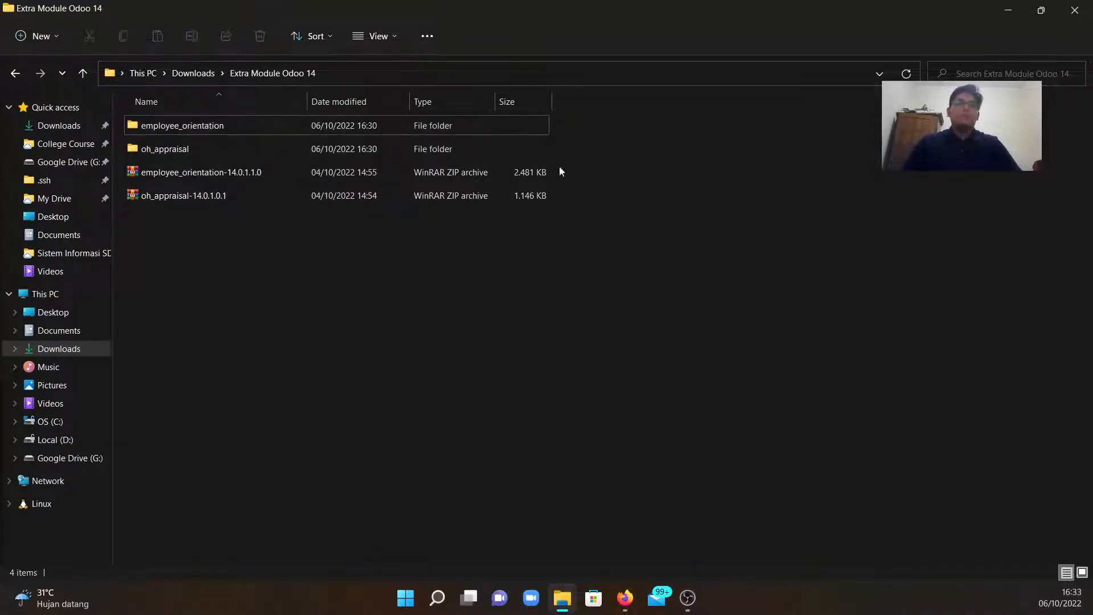
pyautogui.click(166, 149)
pyautogui.doubleClick(165, 149)
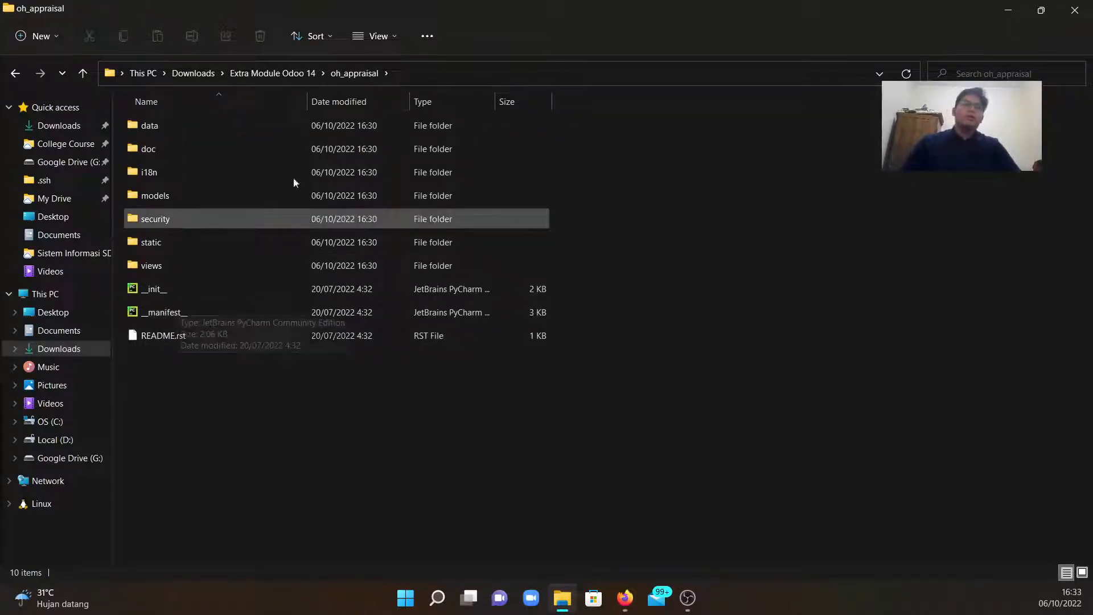
pyautogui.click(302, 71)
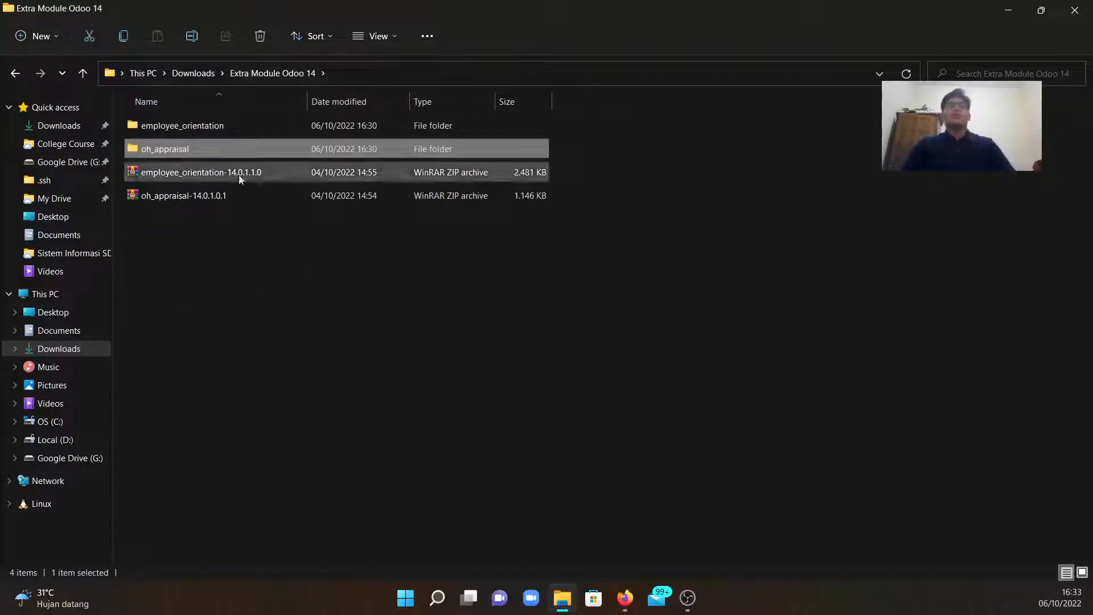
pyautogui.moveTo(215, 148)
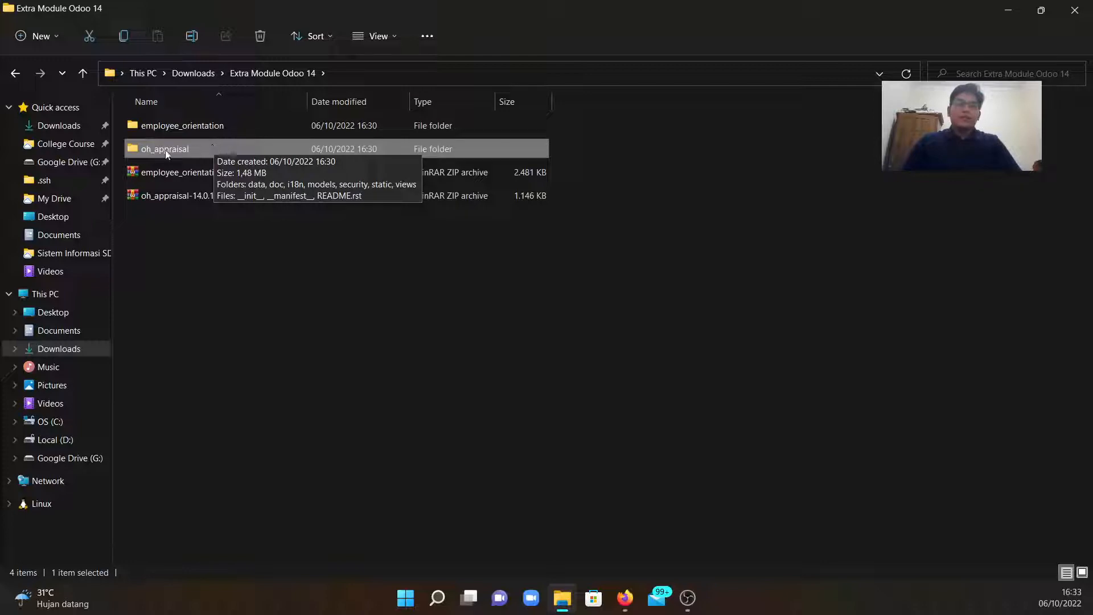
pyautogui.click(700, 169)
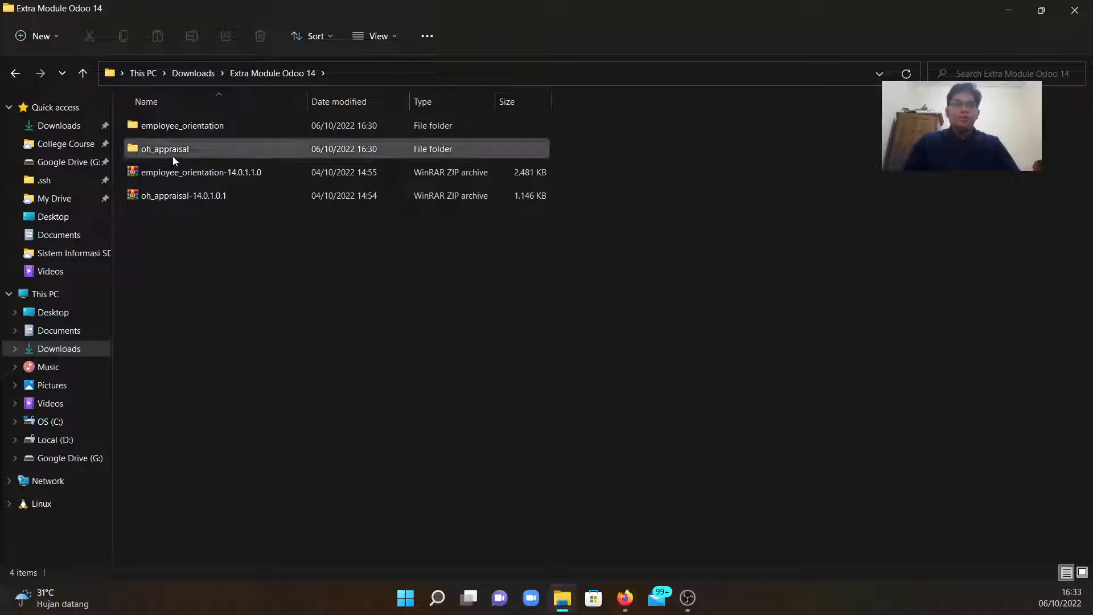
# Step: Select the oh_appraisal and employee_orientation folders and copy them with Ctrl+C
pyautogui.moveTo(172, 156)
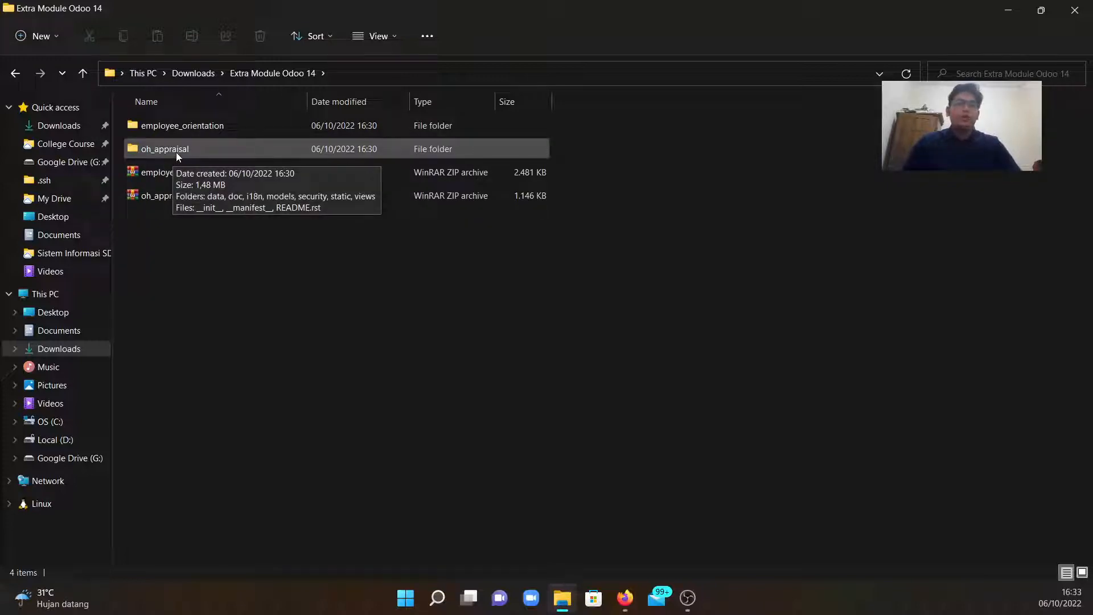
pyautogui.click(175, 151)
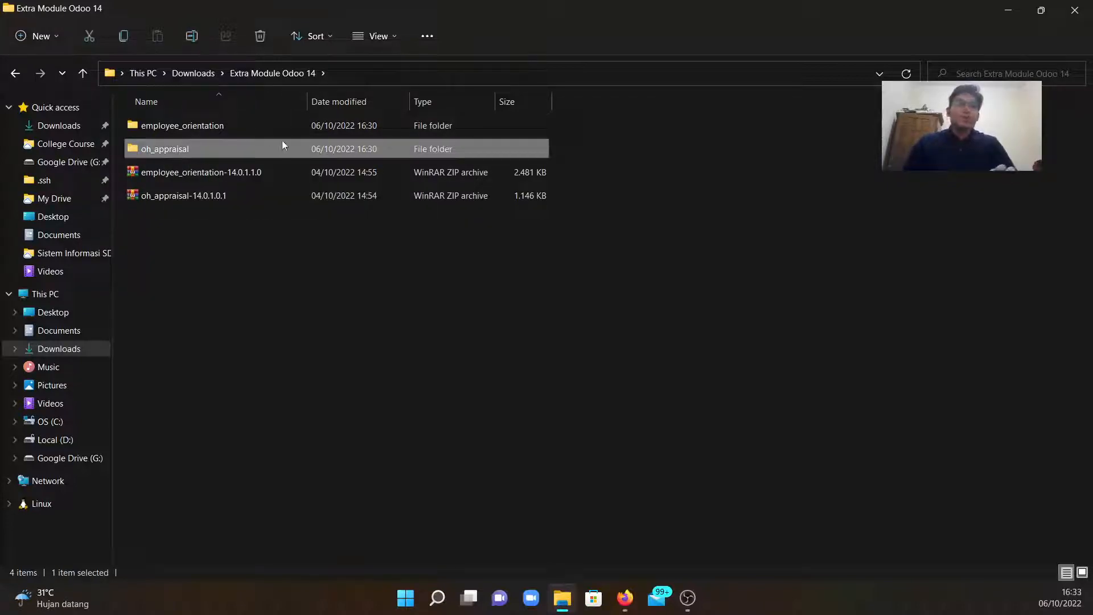
pyautogui.keyDown('ctrl'); pyautogui.click(201, 128); pyautogui.keyUp('ctrl')
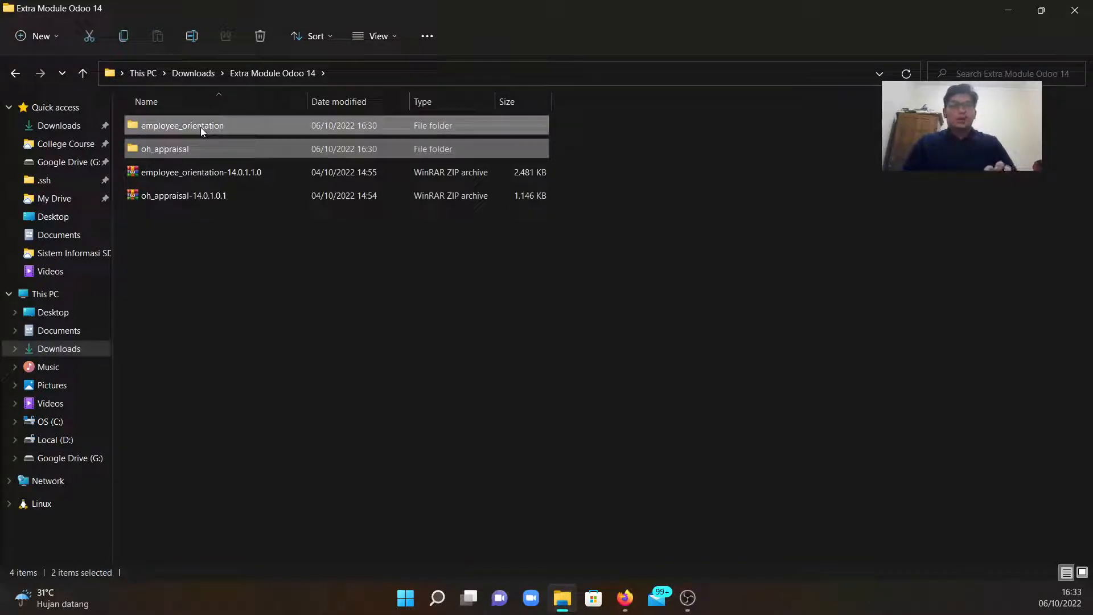
pyautogui.hotkey('ctrl', 'c')
pyautogui.click(217, 292)
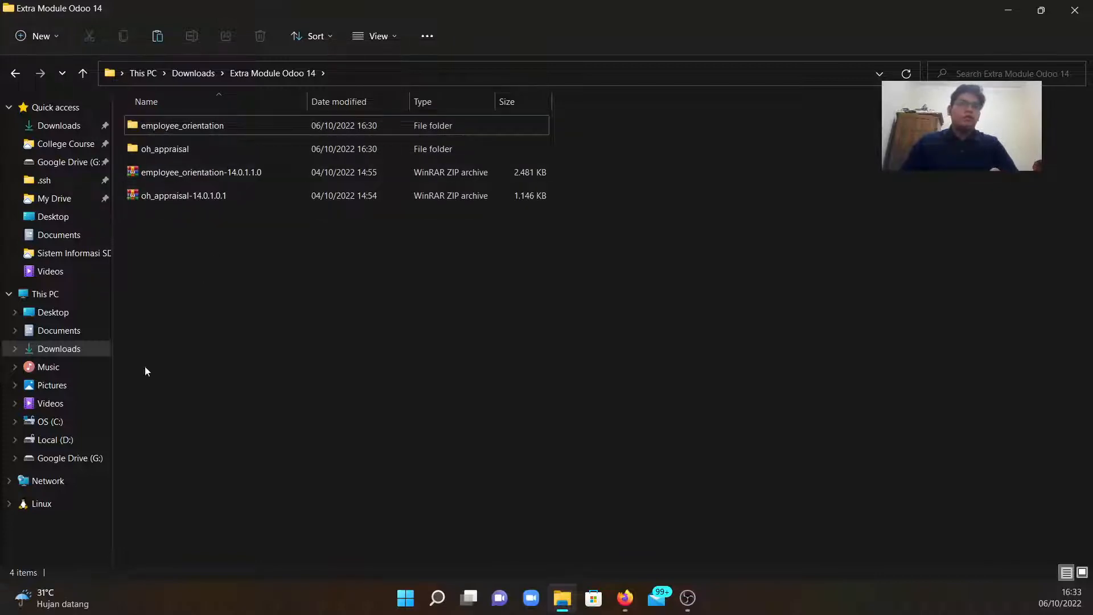
# Step: Go to C:\Program Files\Odoo 14.0.20220920\server and open the odoo configuration file
pyautogui.click(47, 431)
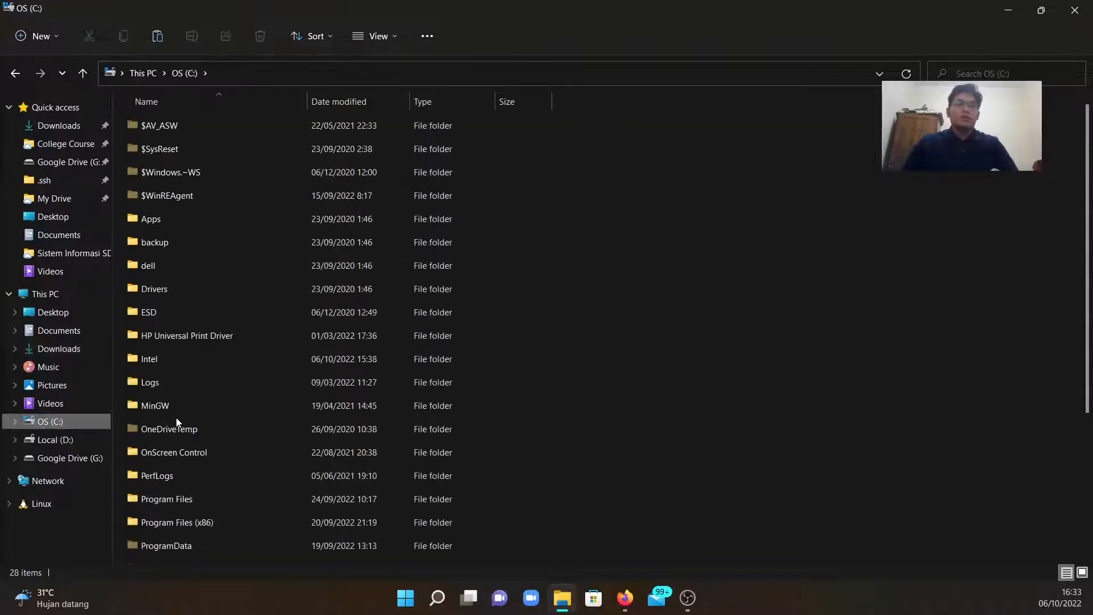
pyautogui.scroll(-1, 192, 466)
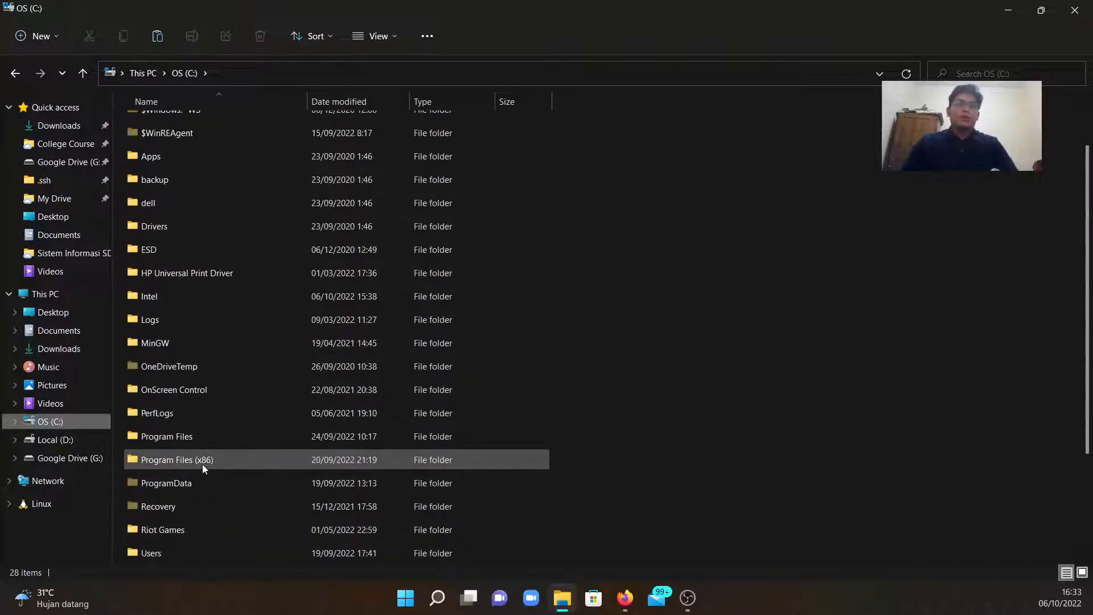
pyautogui.doubleClick(171, 441)
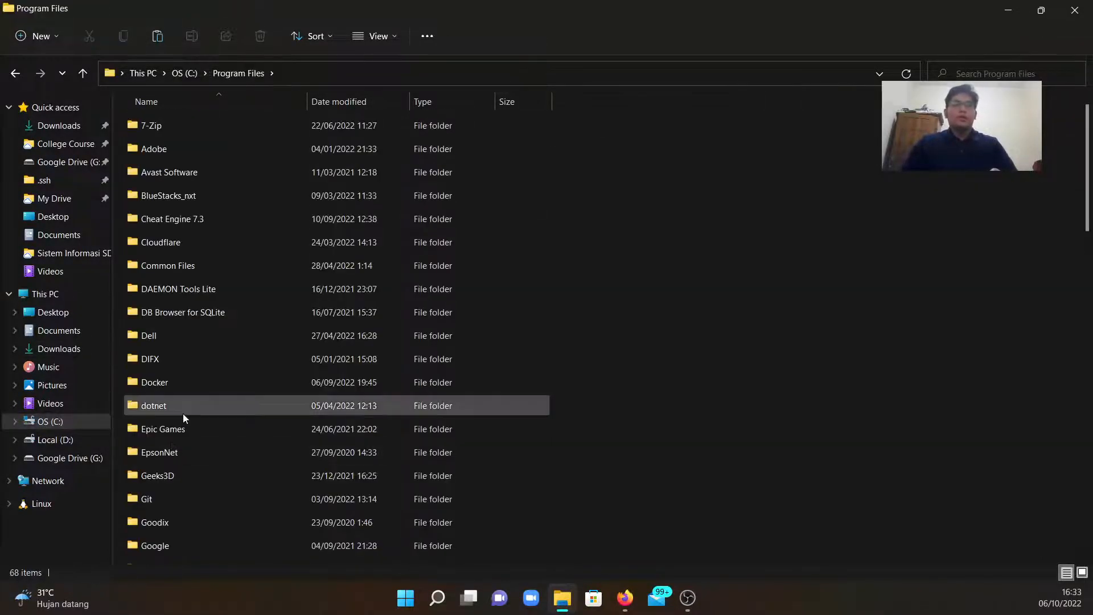
pyautogui.write('od')
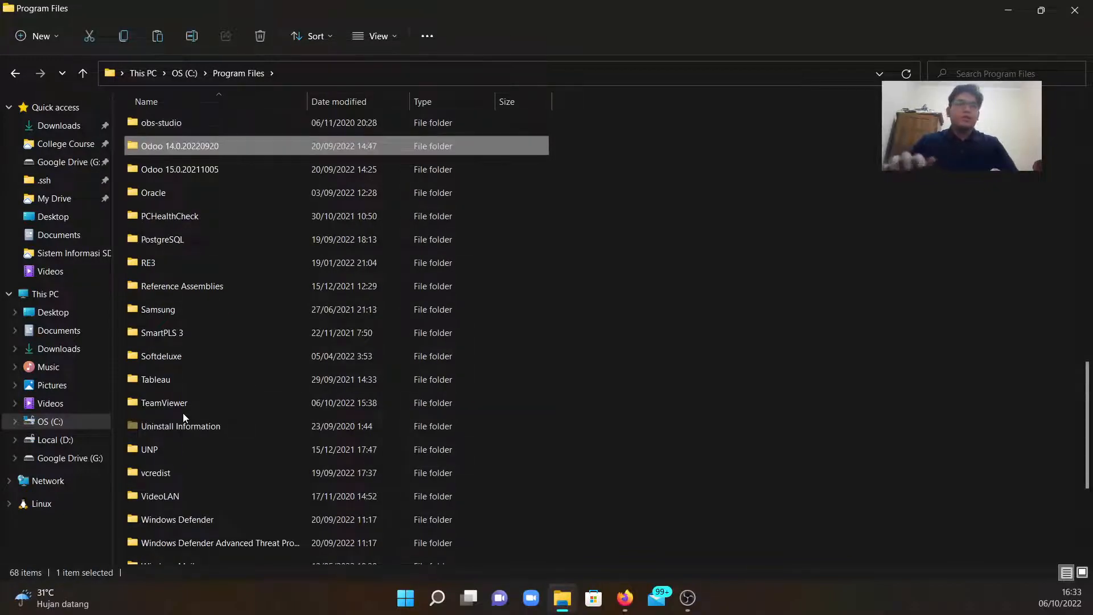
pyautogui.press('Return')
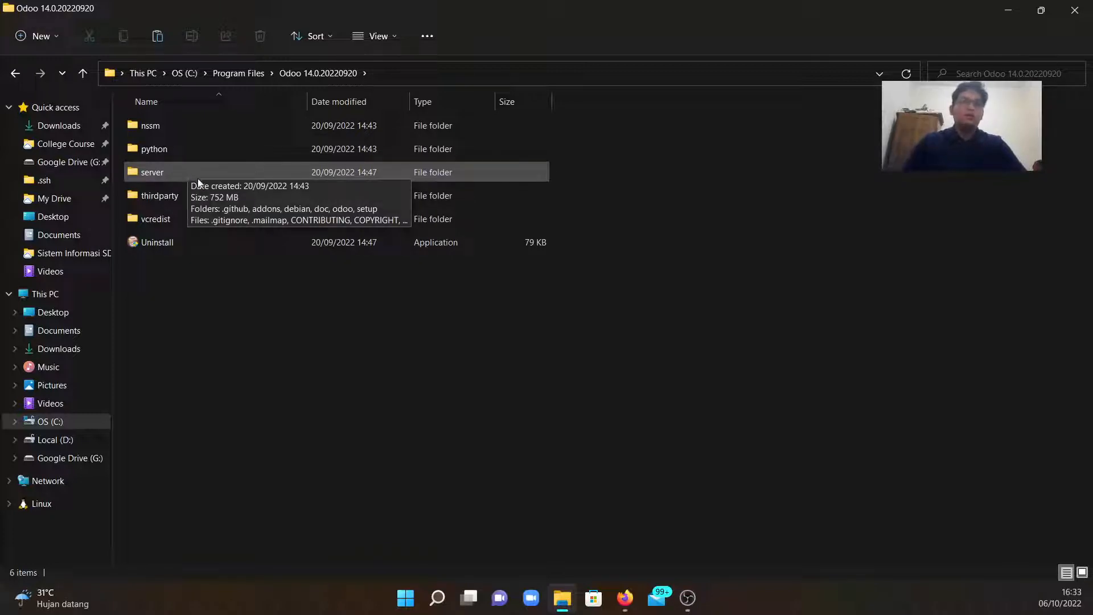
pyautogui.doubleClick(199, 178)
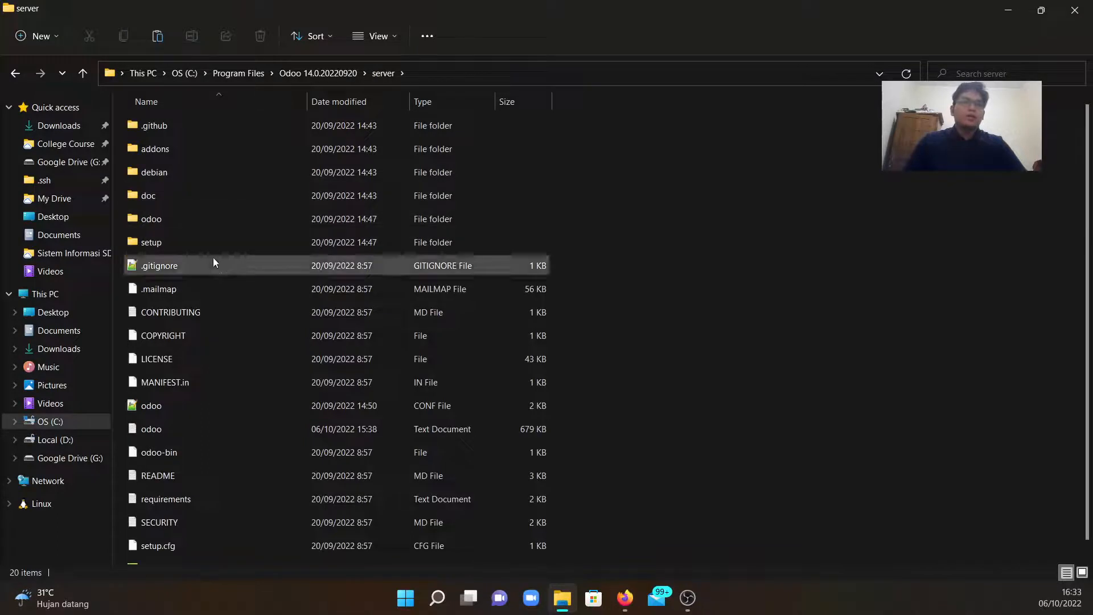
pyautogui.click(154, 406)
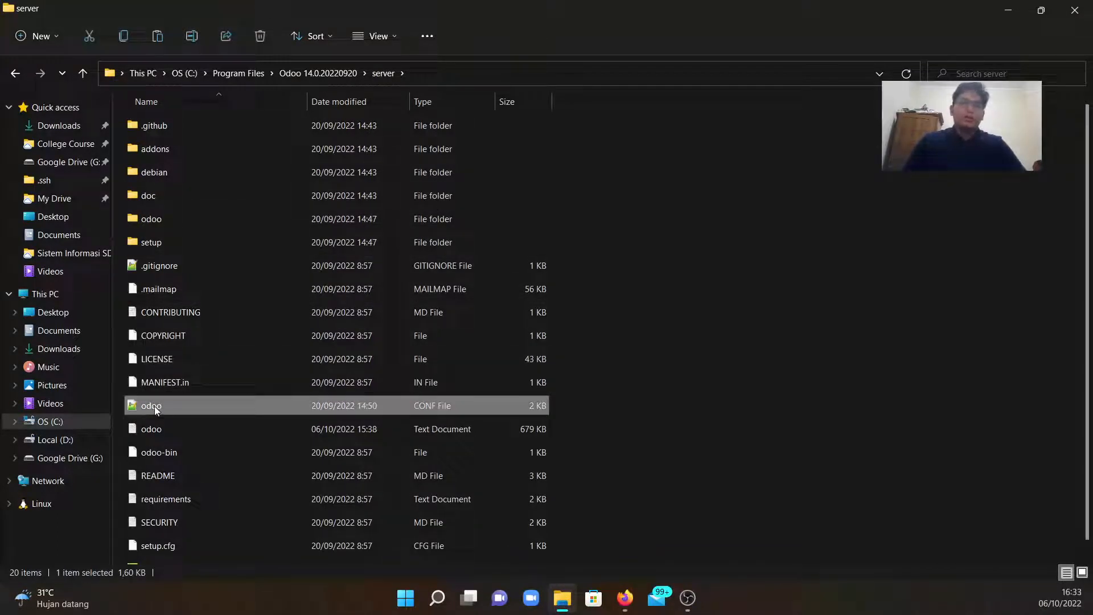
pyautogui.doubleClick(153, 406)
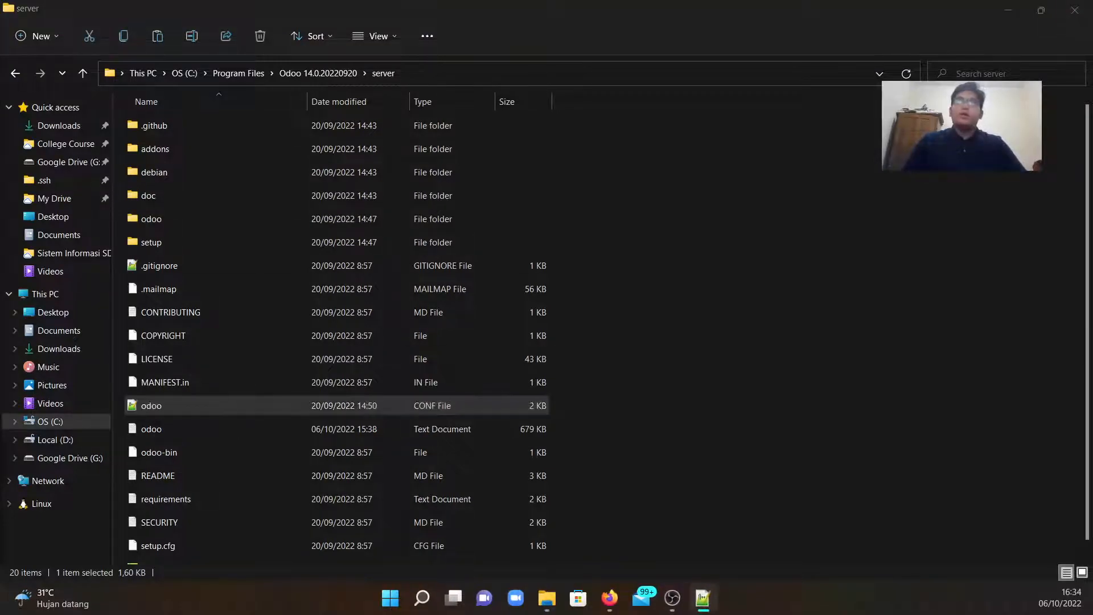
pyautogui.moveTo(1092, 111); pyautogui.dragTo(492, 111)
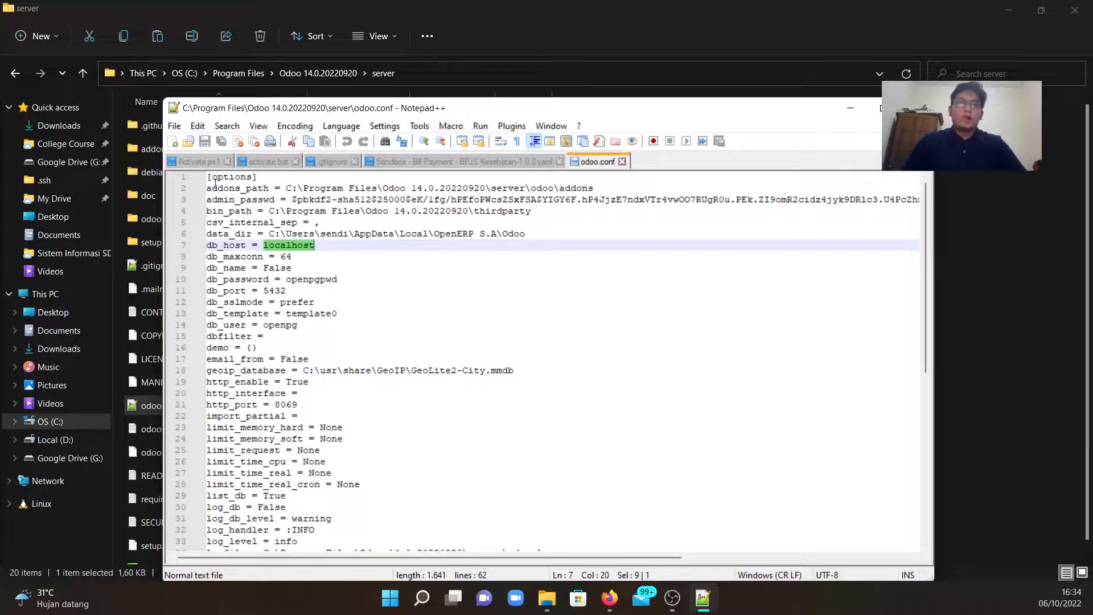
pyautogui.moveTo(208, 188); pyautogui.dragTo(582, 193)
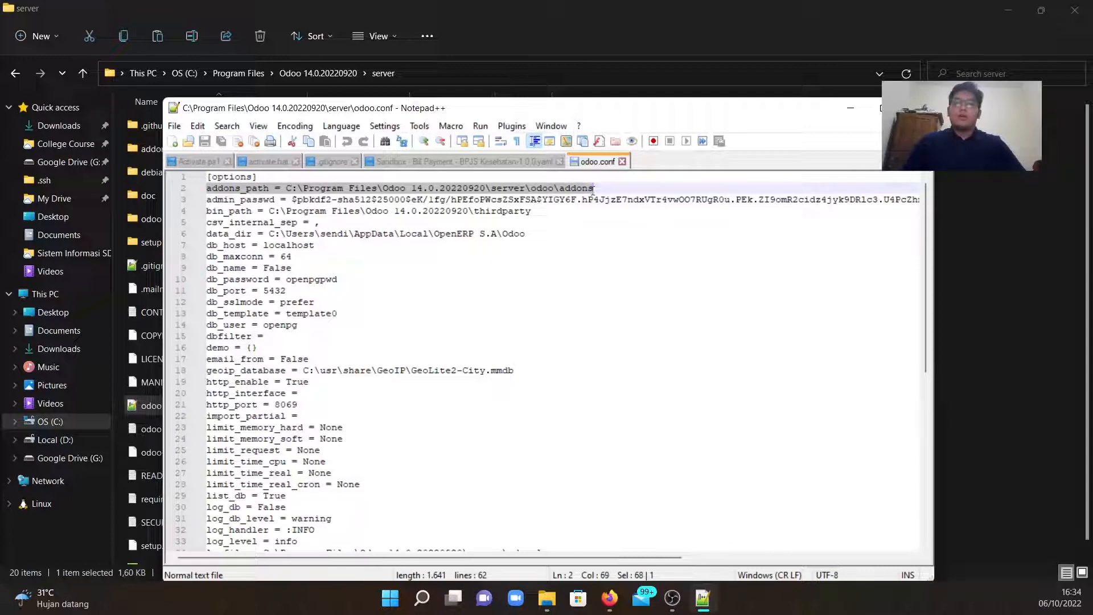
pyautogui.click(498, 179)
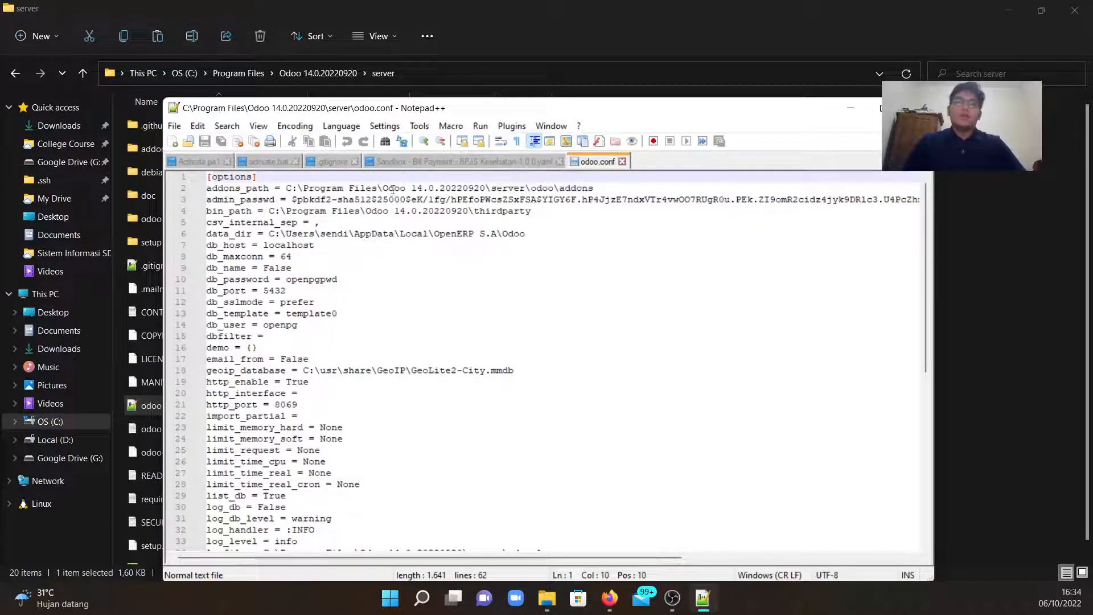
pyautogui.moveTo(383, 189); pyautogui.dragTo(554, 191)
pyautogui.click(499, 189)
pyautogui.click(572, 192)
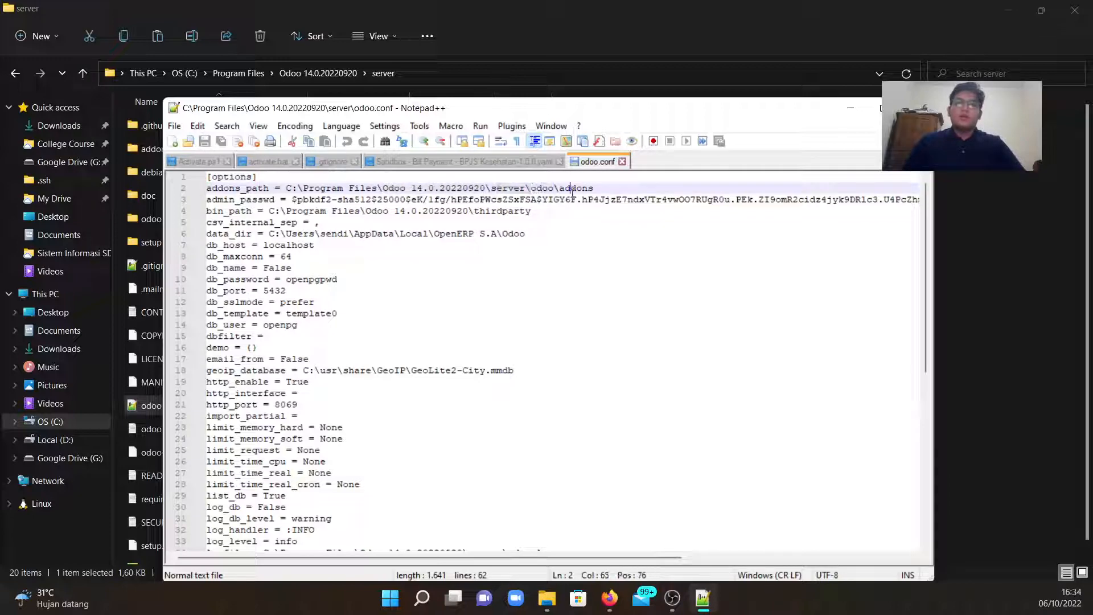
pyautogui.click(860, 111)
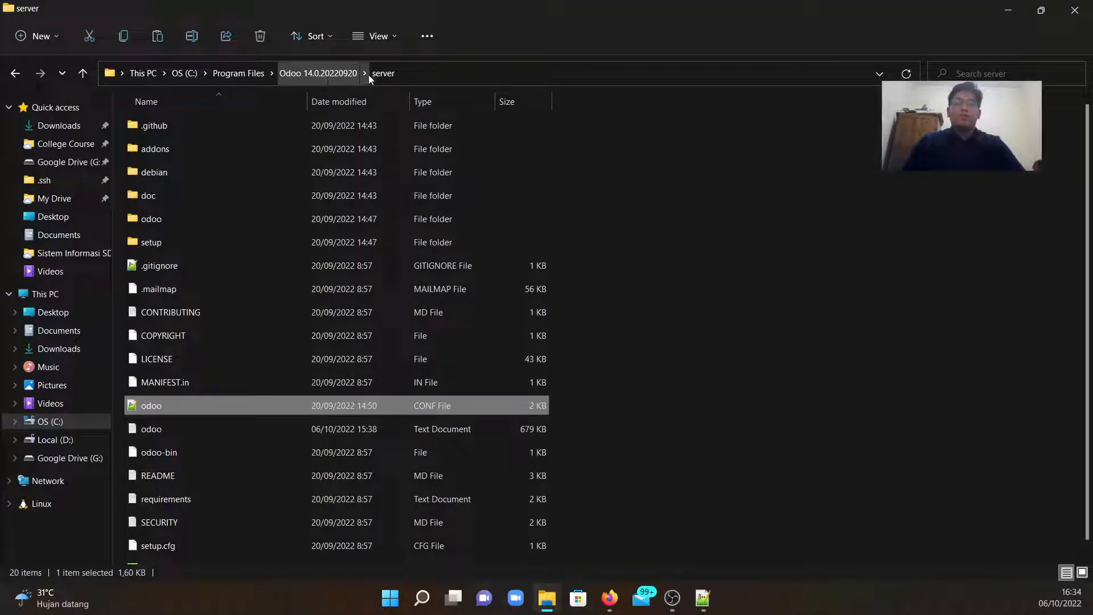
# Step: Open server\odoo\addons and jump to oh_appraisal among the 438 module folders
pyautogui.doubleClick(155, 226)
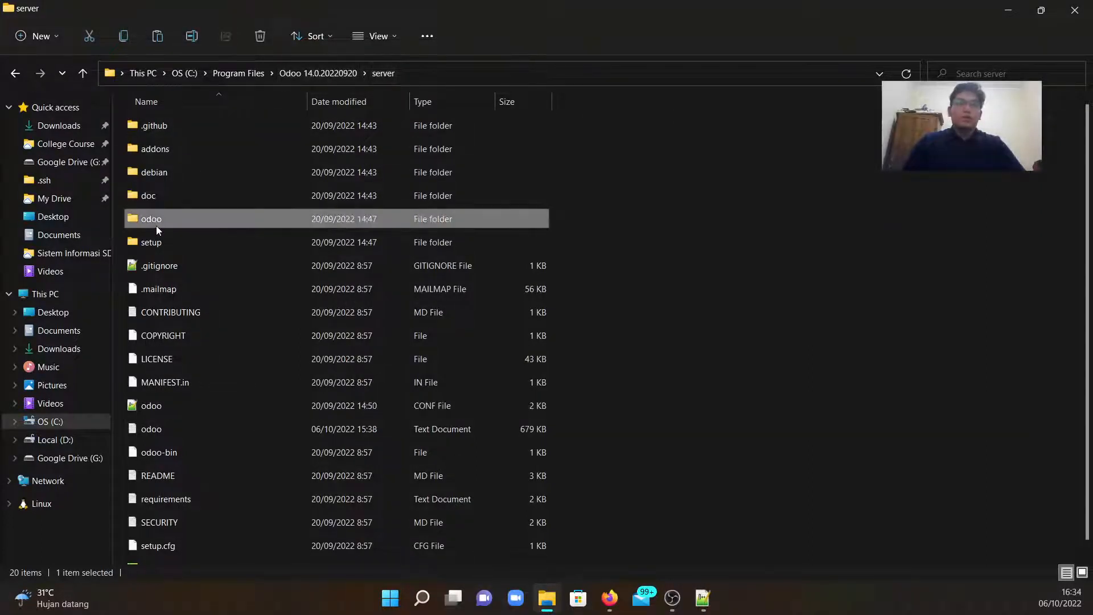
pyautogui.doubleClick(196, 151)
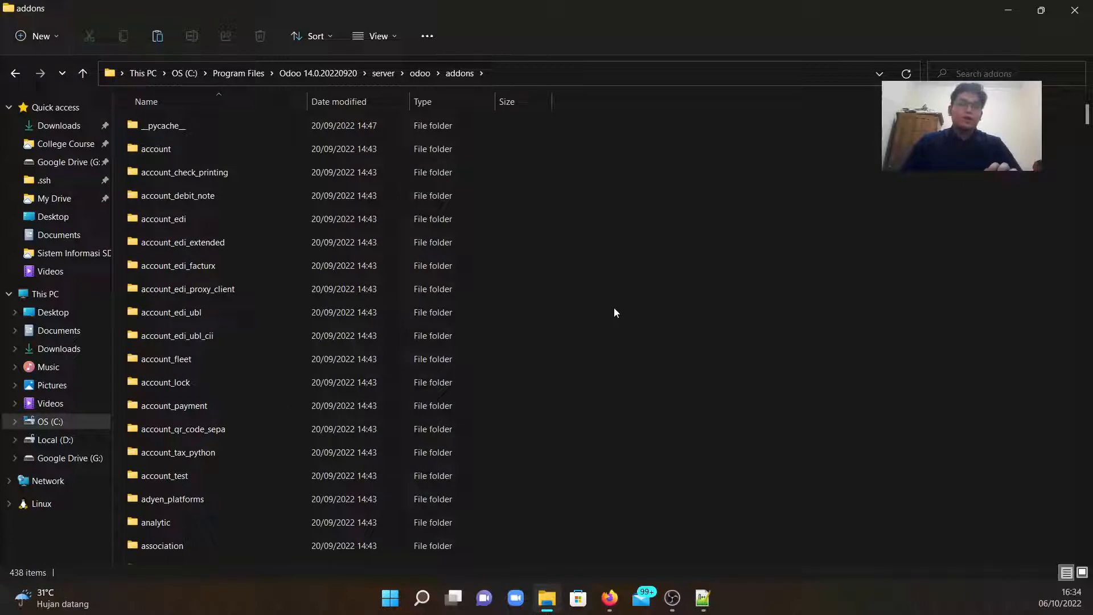
pyautogui.scroll(-6, 614, 311)
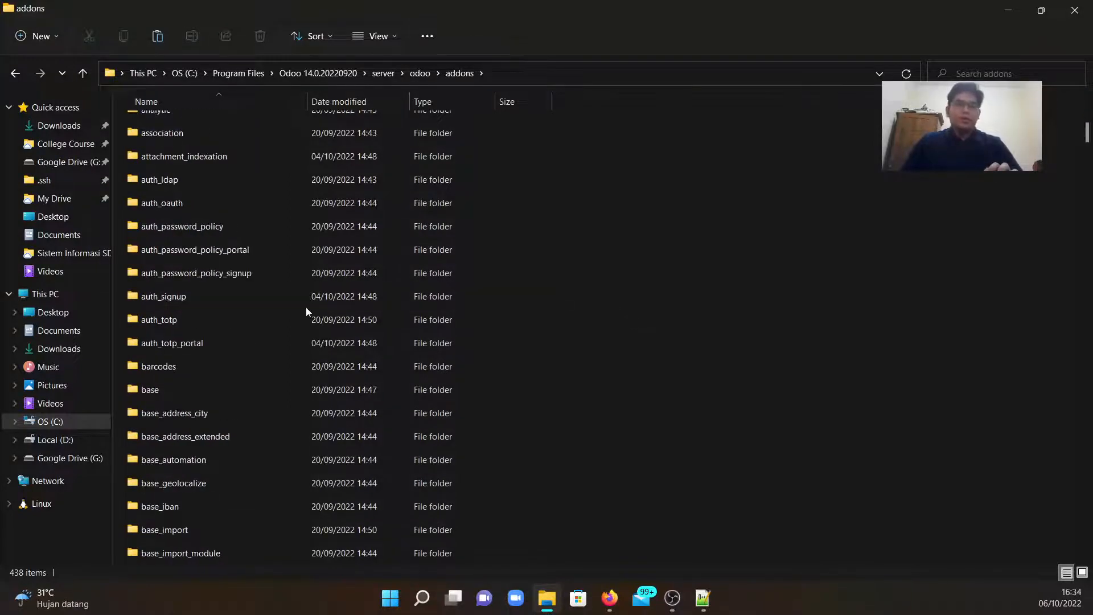
pyautogui.write('oh')
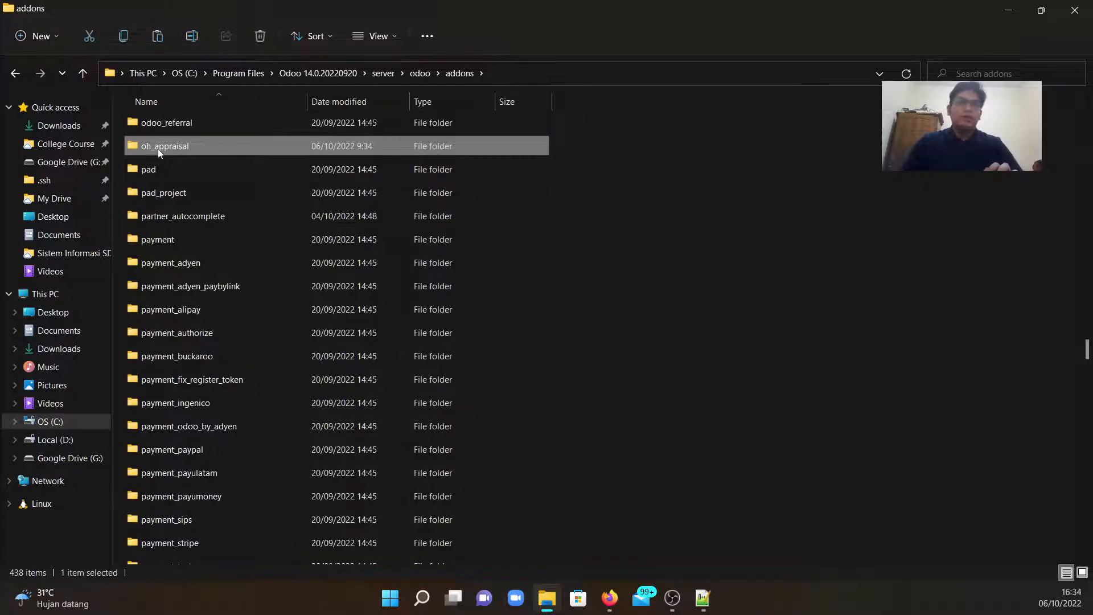
pyautogui.moveTo(168, 160)
pyautogui.scroll(-8, 270, 368)
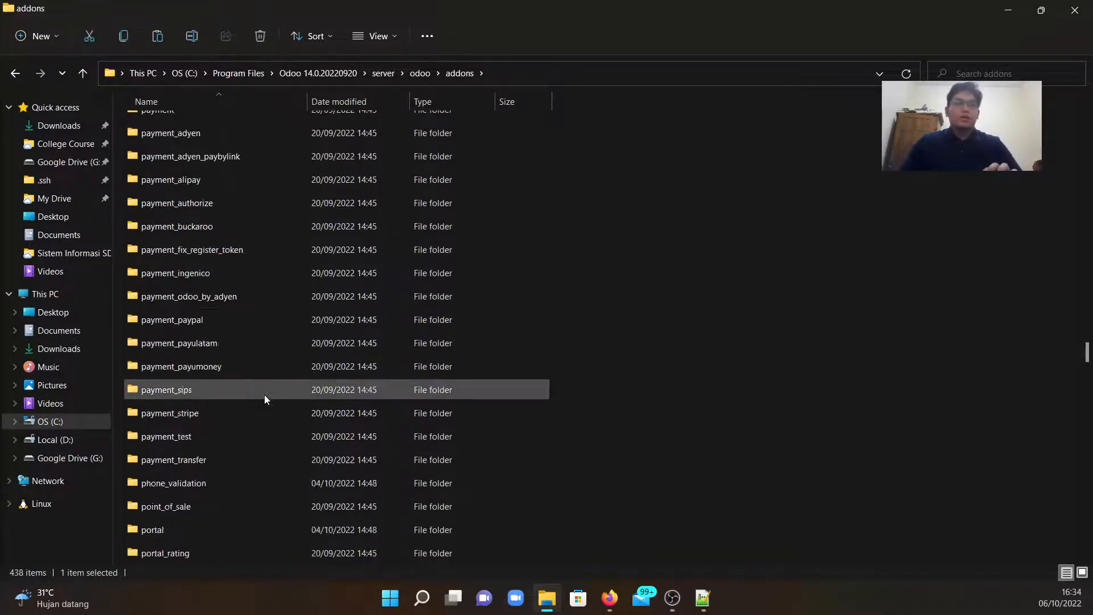
pyautogui.scroll(-7, 268, 393)
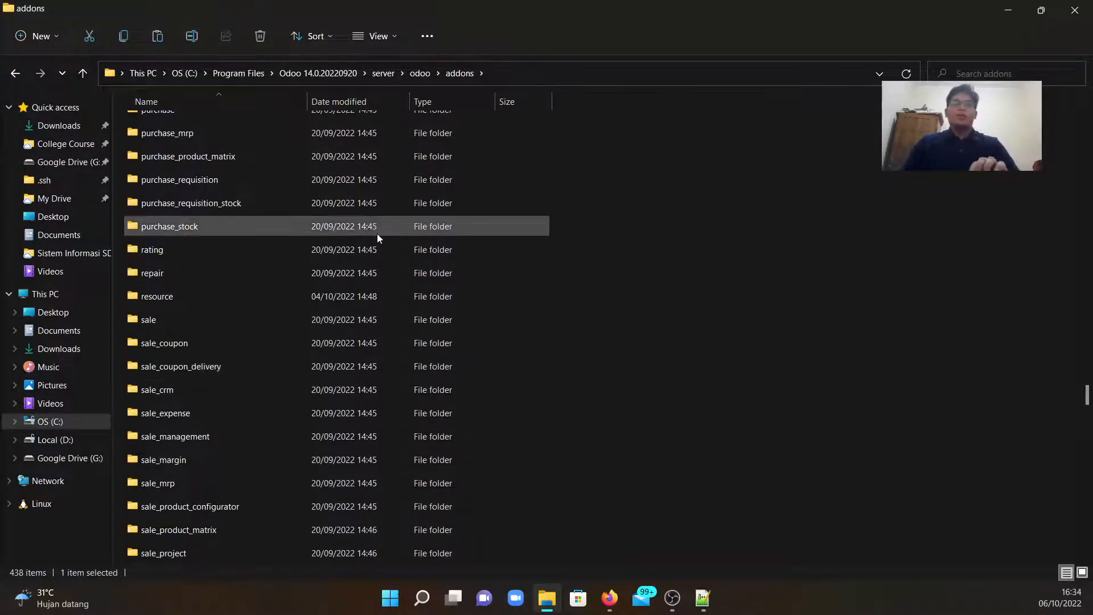
pyautogui.click(641, 299)
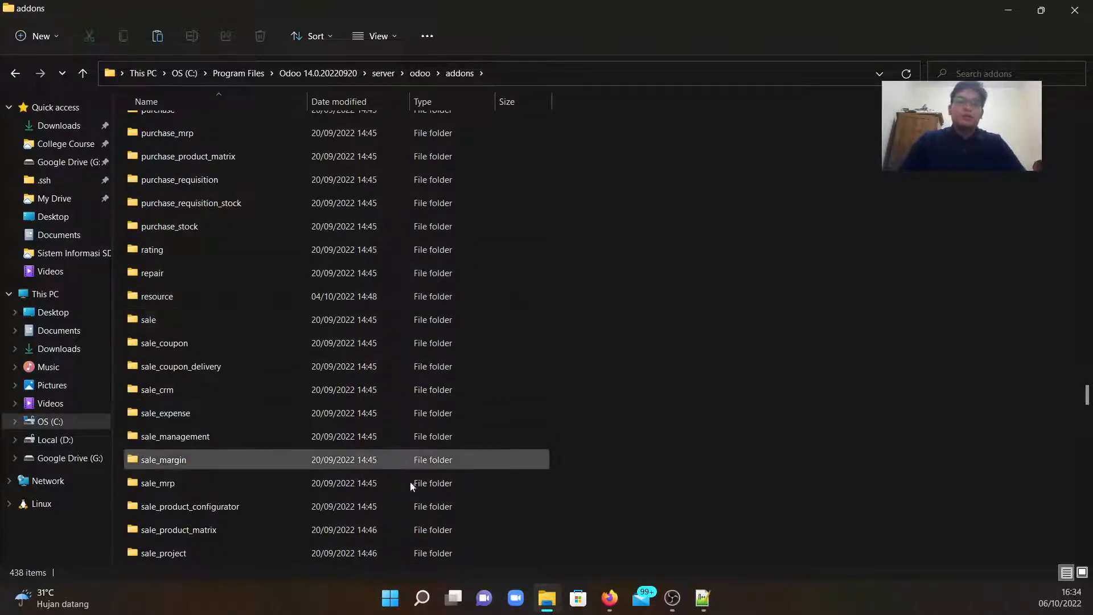
# Step: Search Windows for 'service' and launch the Services app
pyautogui.click(398, 598)
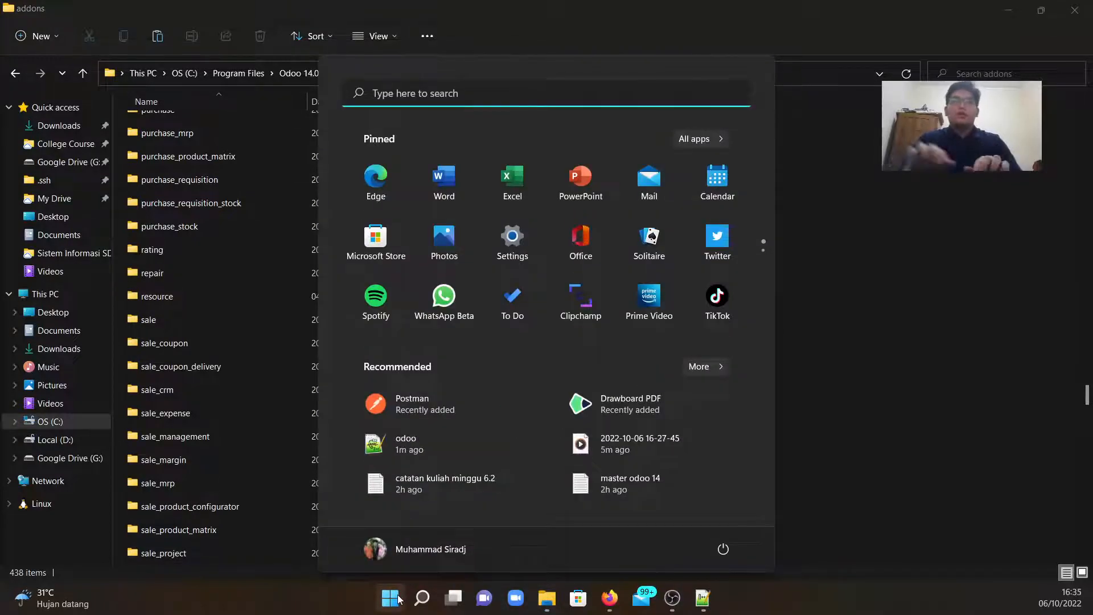
pyautogui.write('serive')
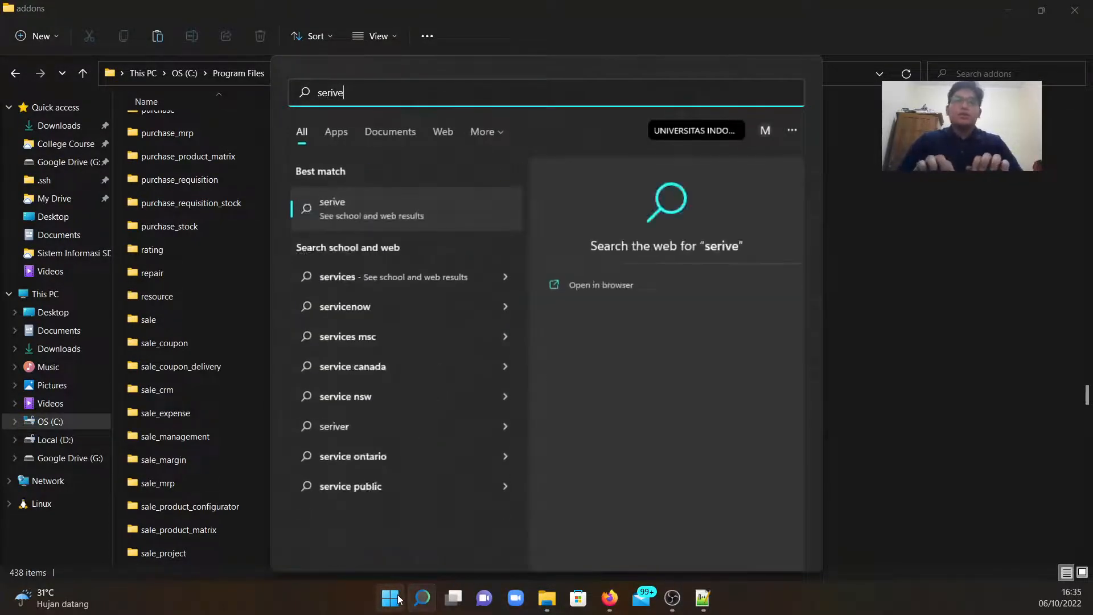
pyautogui.press('BackSpace')
pyautogui.press('BackSpace')
pyautogui.press('BackSpace')
pyautogui.write('vi')
pyautogui.press('BackSpace')
pyautogui.press('BackSpace')
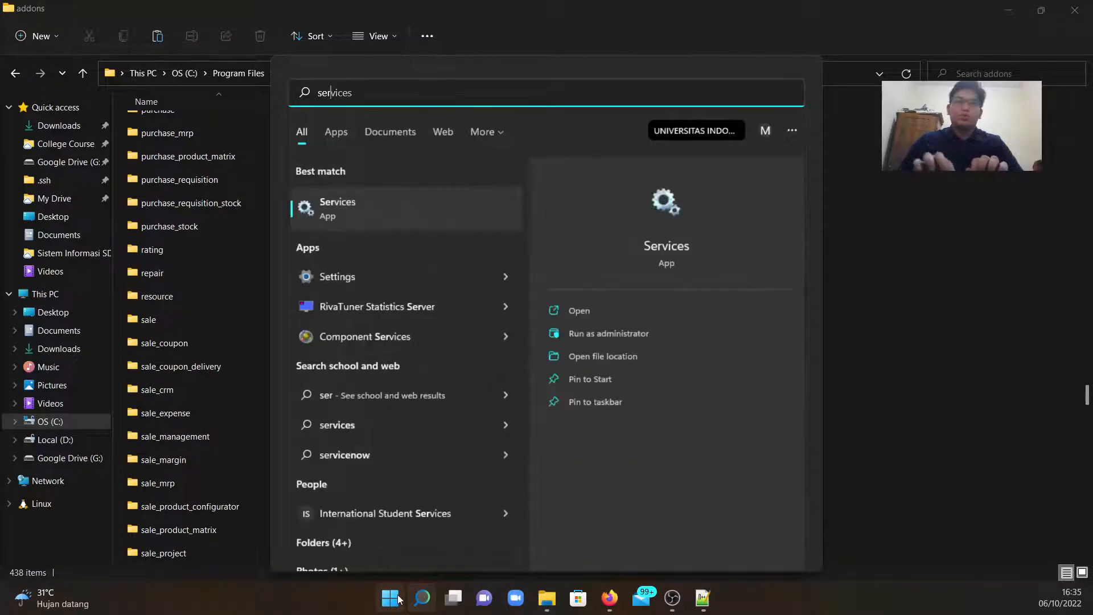
pyautogui.write('v')
pyautogui.press('Return')
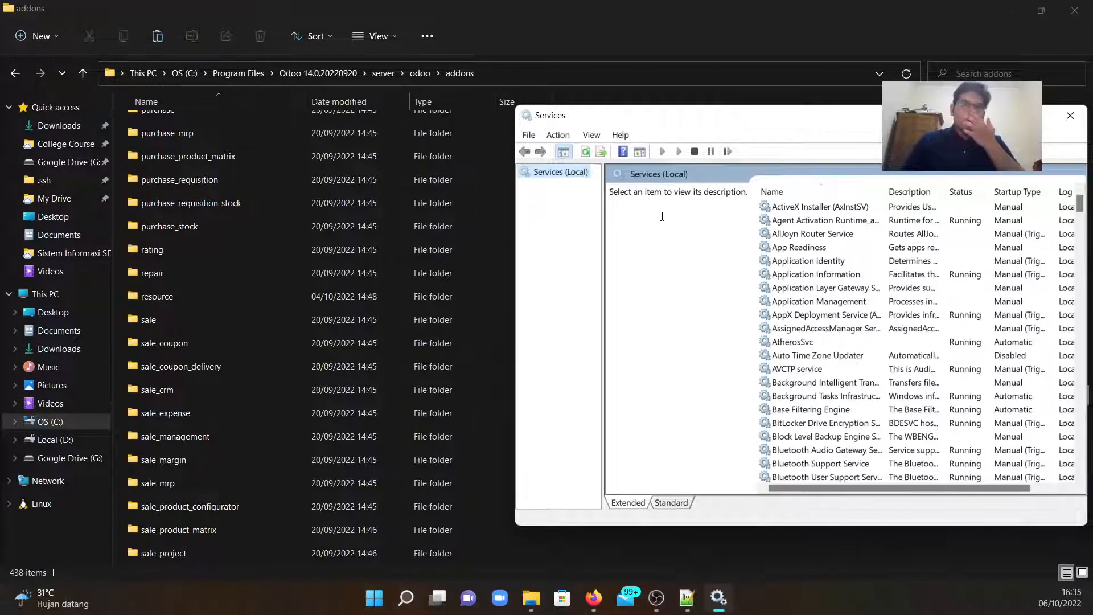
# Step: Find the running odoo-server-14.0 service in the list, then close Services
pyautogui.moveTo(672, 121); pyautogui.dragTo(415, 114)
pyautogui.click(517, 294)
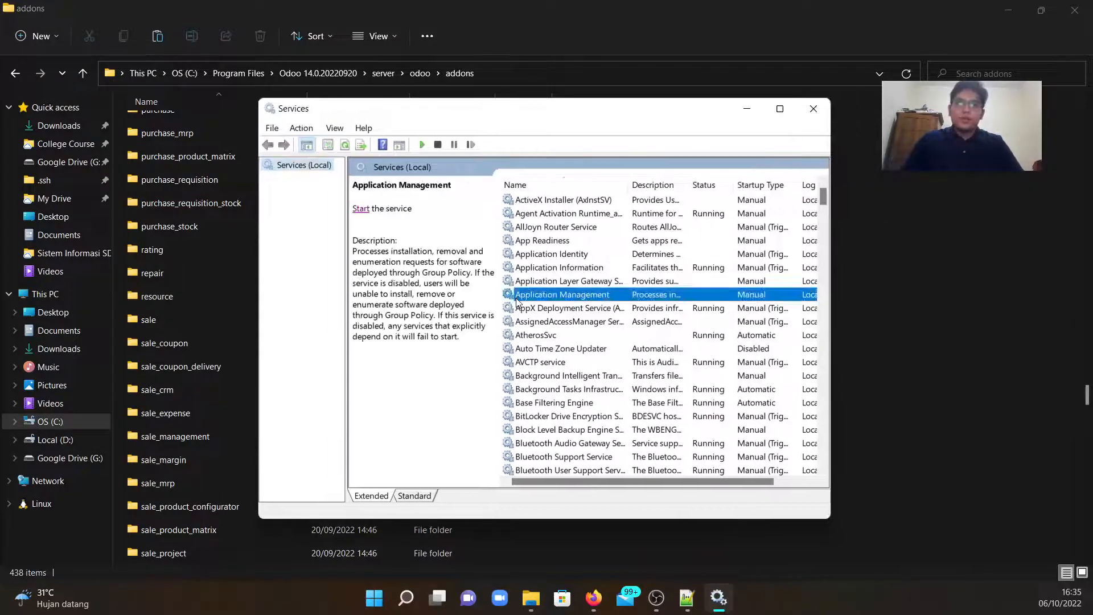
pyautogui.press('o')
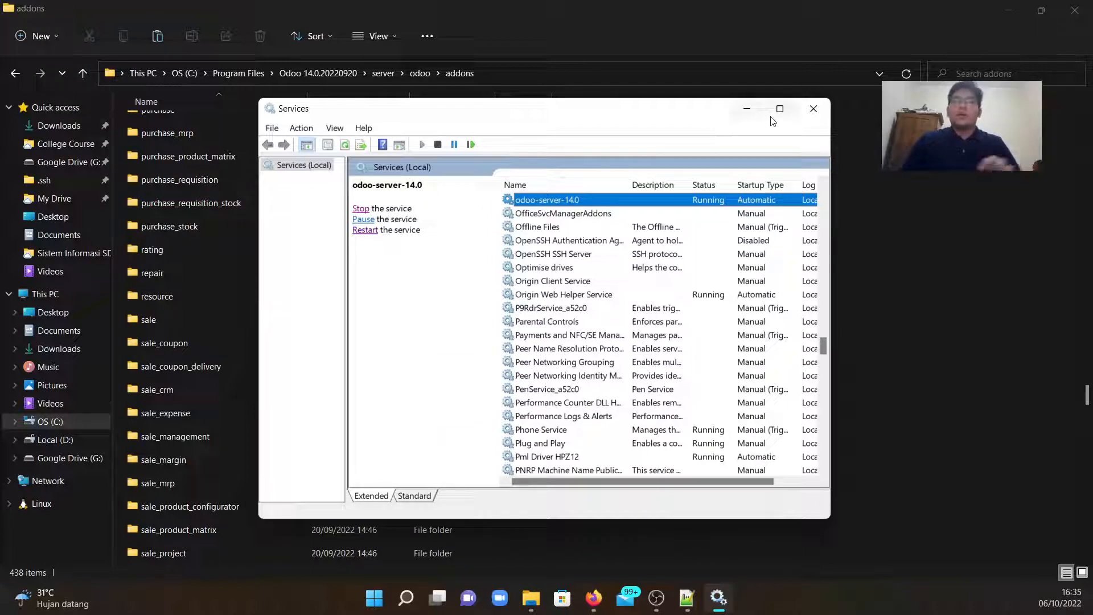
pyautogui.click(811, 110)
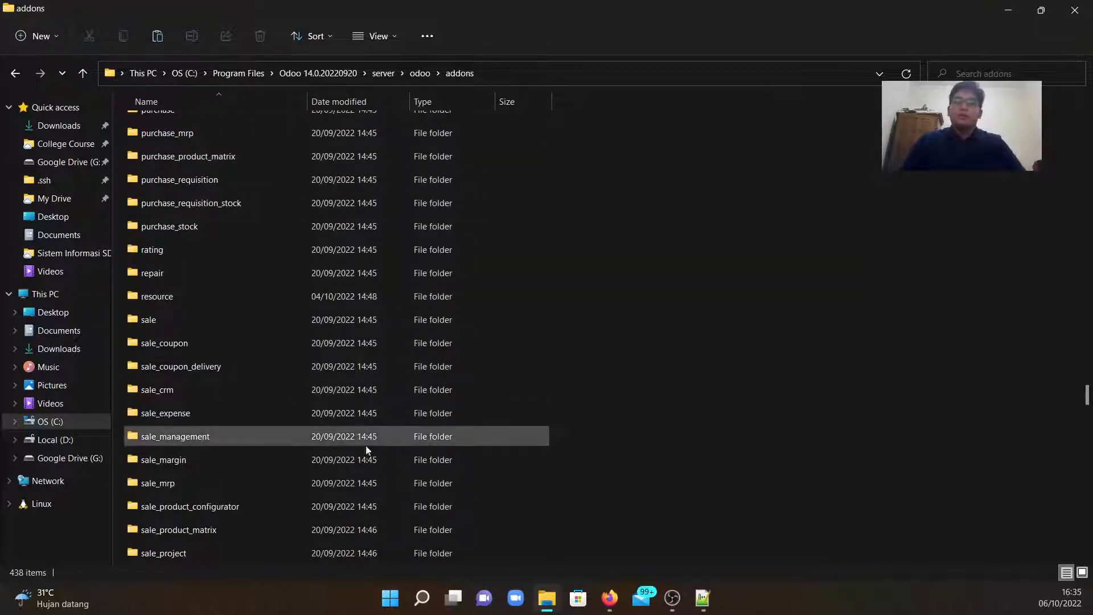
# Step: Load the local Odoo server at localhost:8069 in Firefox
pyautogui.click(608, 597)
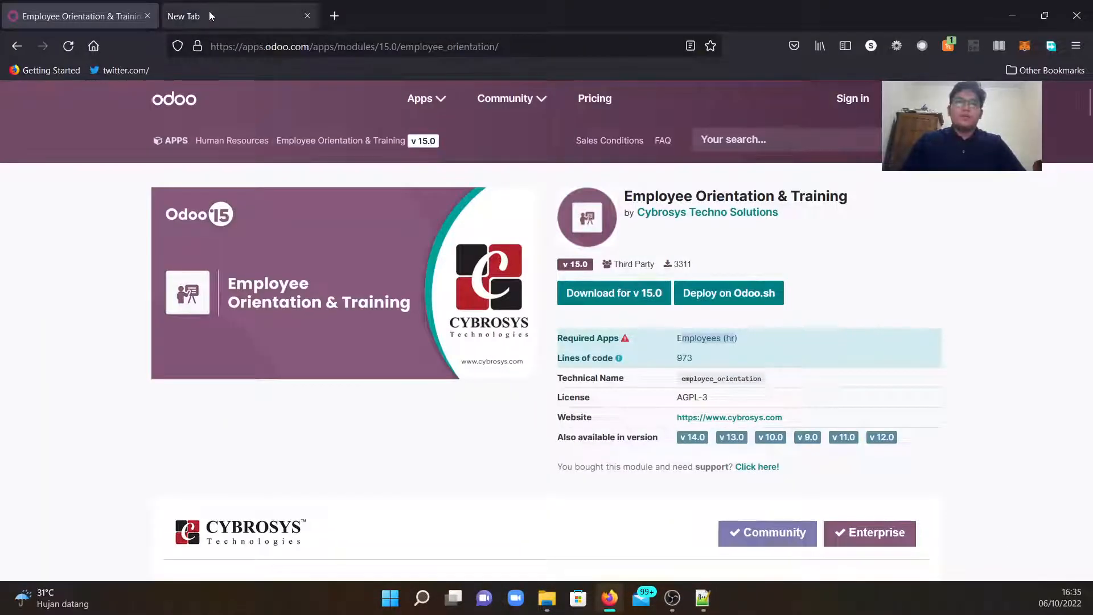
pyautogui.click(223, 45)
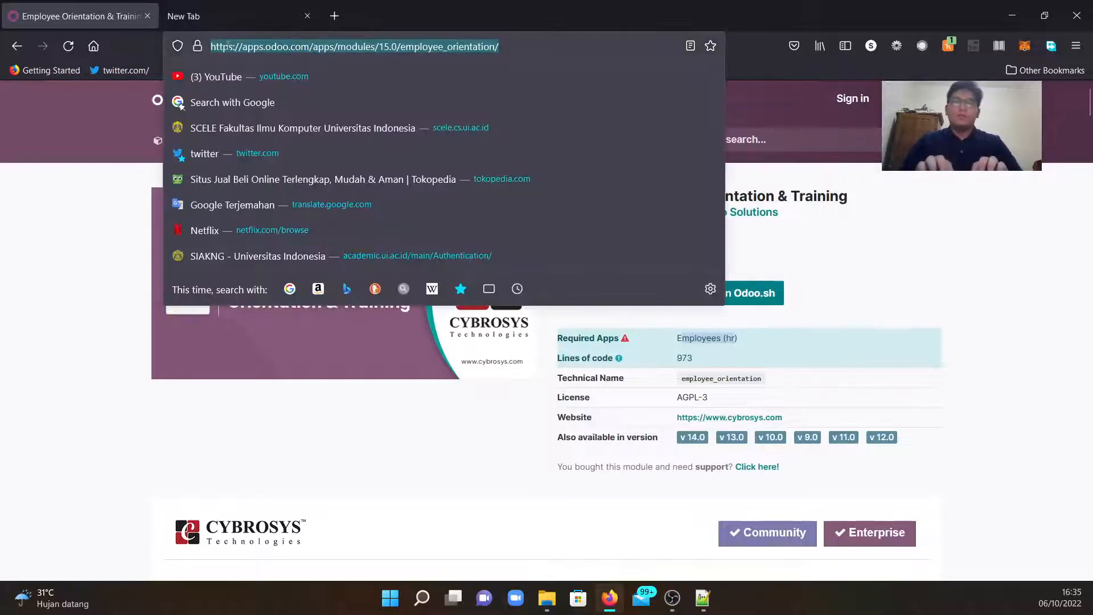
pyautogui.write('local')
pyautogui.press('Right')
pyautogui.press('Left')
pyautogui.press('Left')
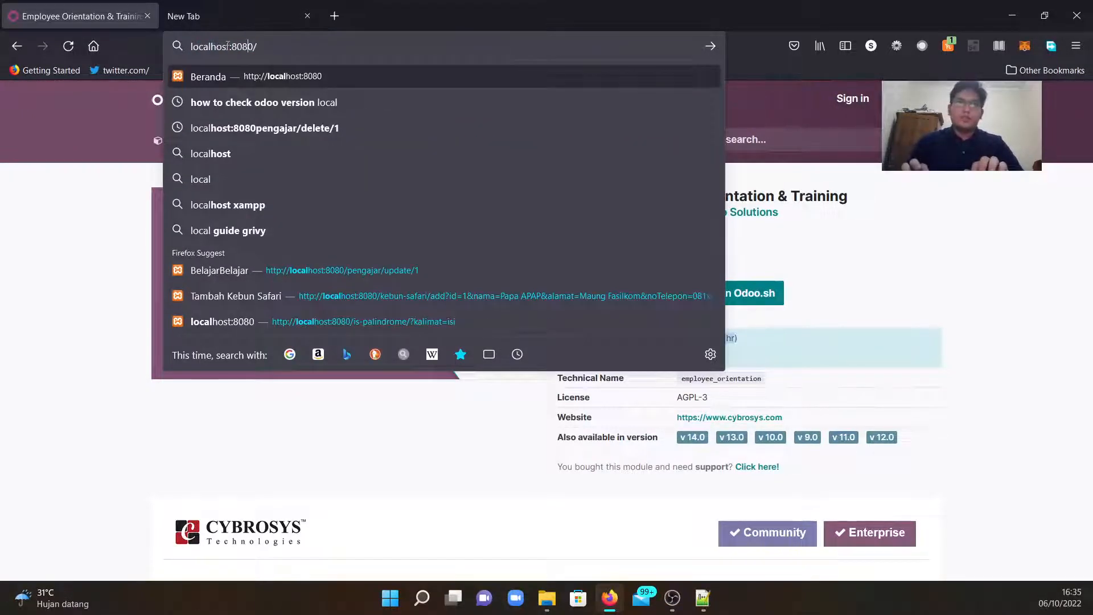
pyautogui.press('BackSpace')
pyautogui.press('Delete')
pyautogui.write('69')
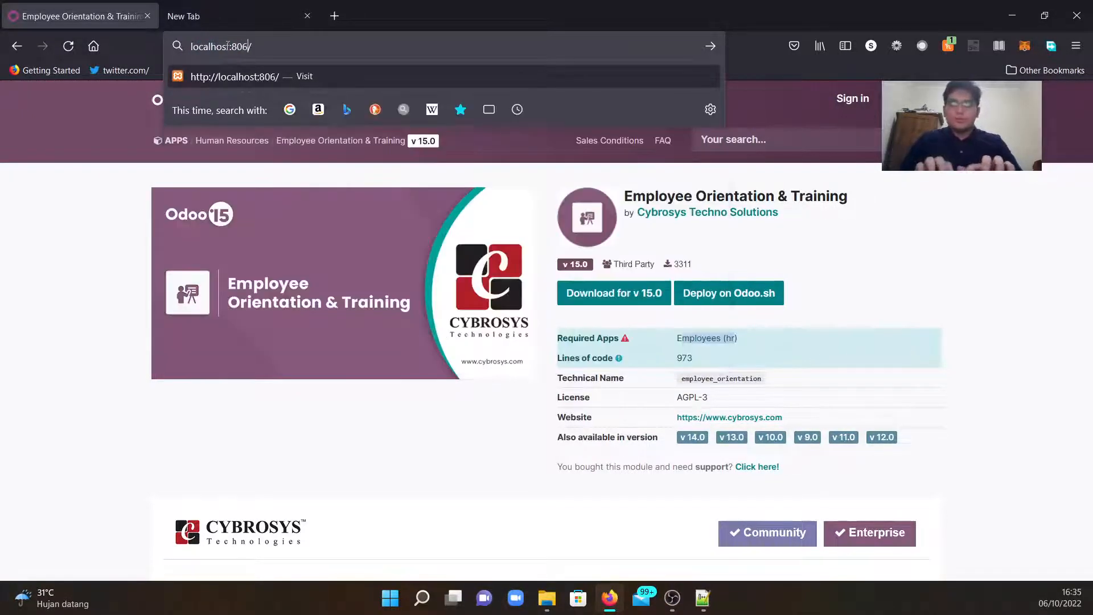
pyautogui.press('Return')
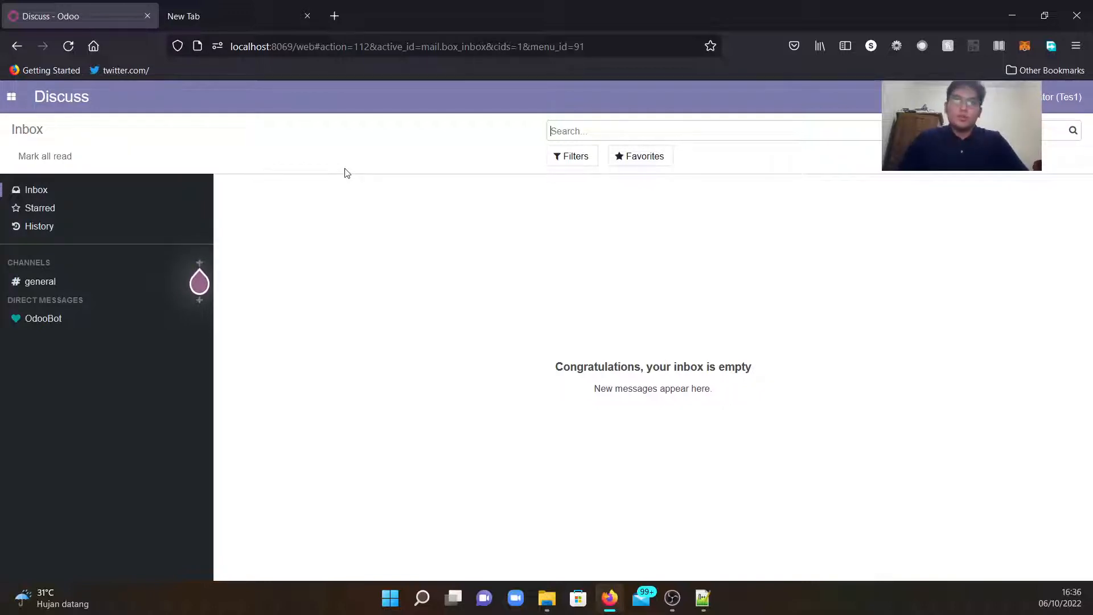
# Step: Open the Apps list from the main menu and remove its Apps filter facet
pyautogui.click(11, 97)
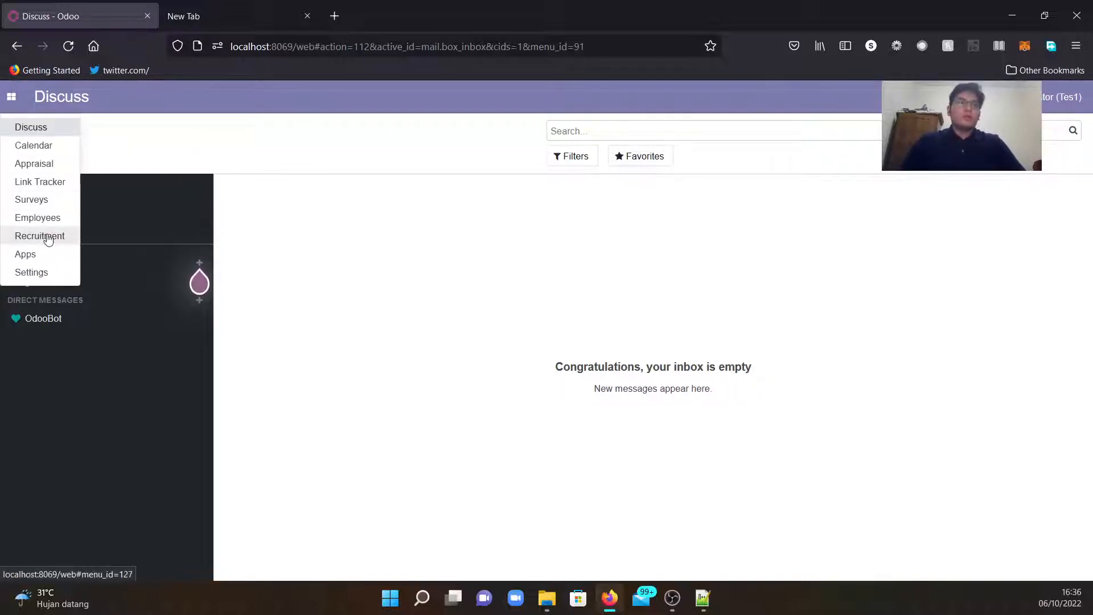
pyautogui.click(43, 252)
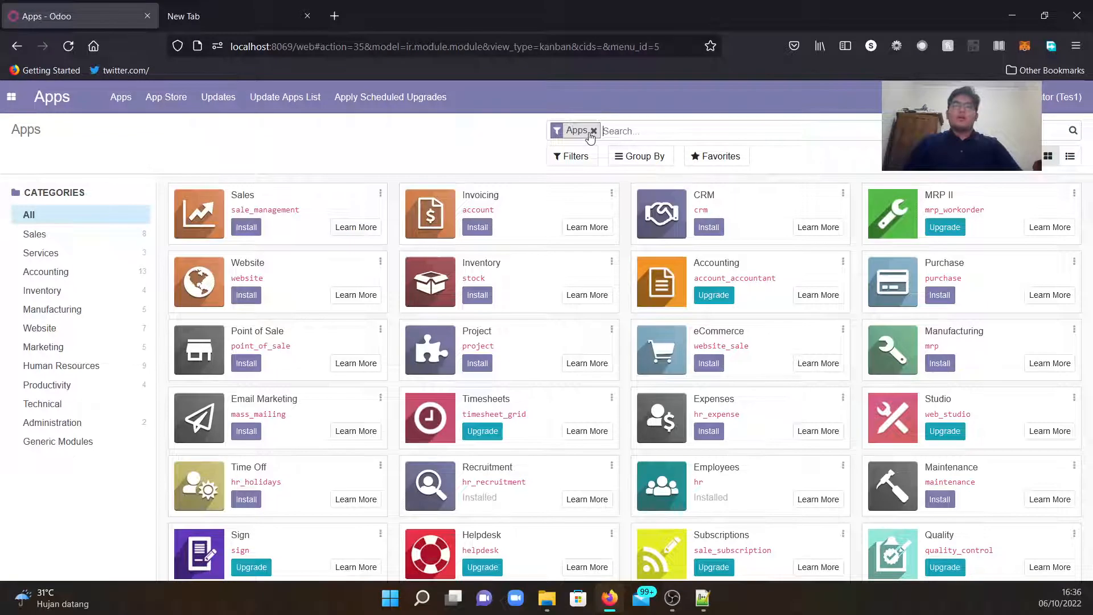
pyautogui.moveTo(569, 130); pyautogui.dragTo(589, 140)
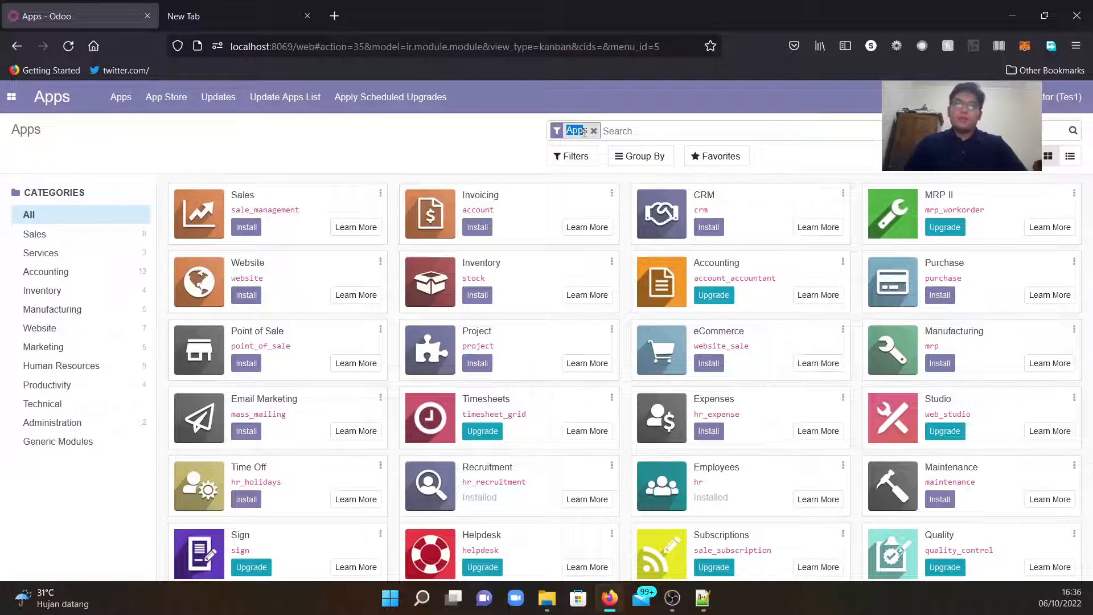
pyautogui.click(594, 132)
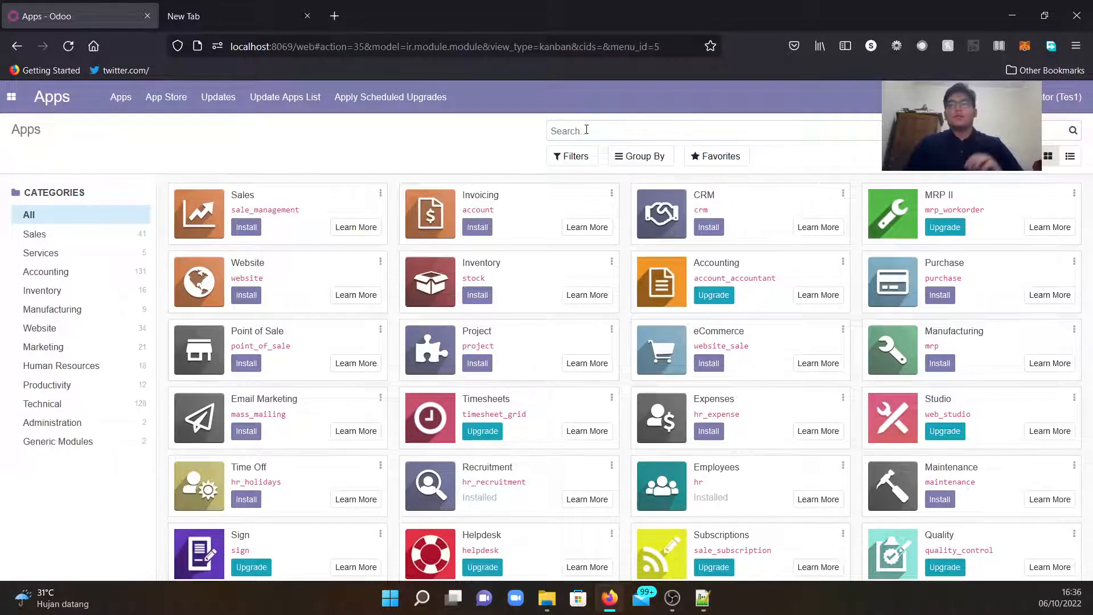
# Step: Search Apps for 'open hrms' and confirm Open HRMS Employee Appraisal shows Installed
pyautogui.write('ope')
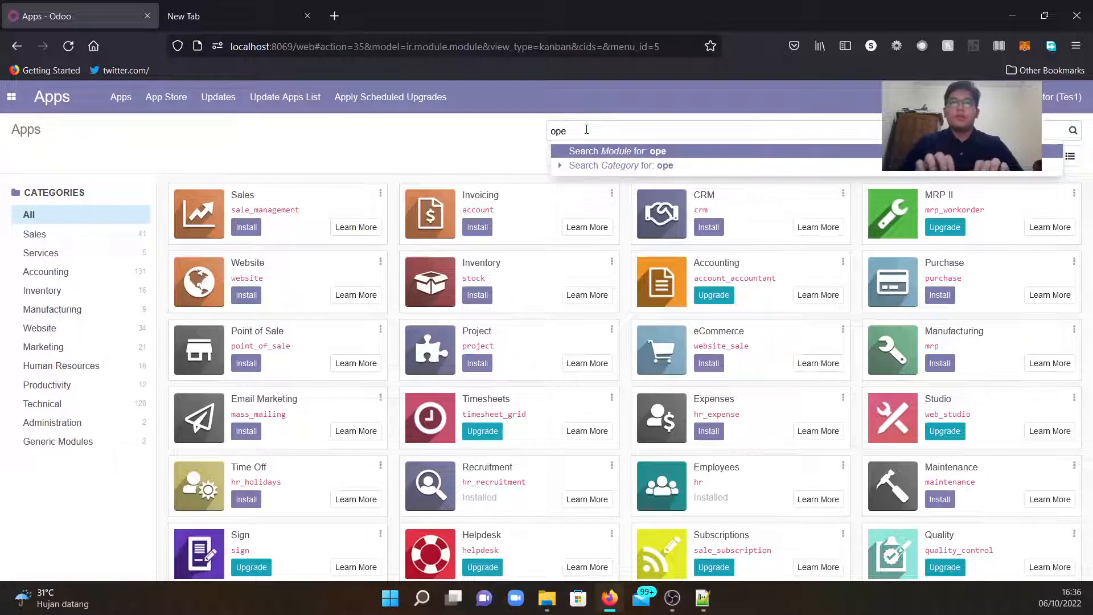
pyautogui.write('n hrms')
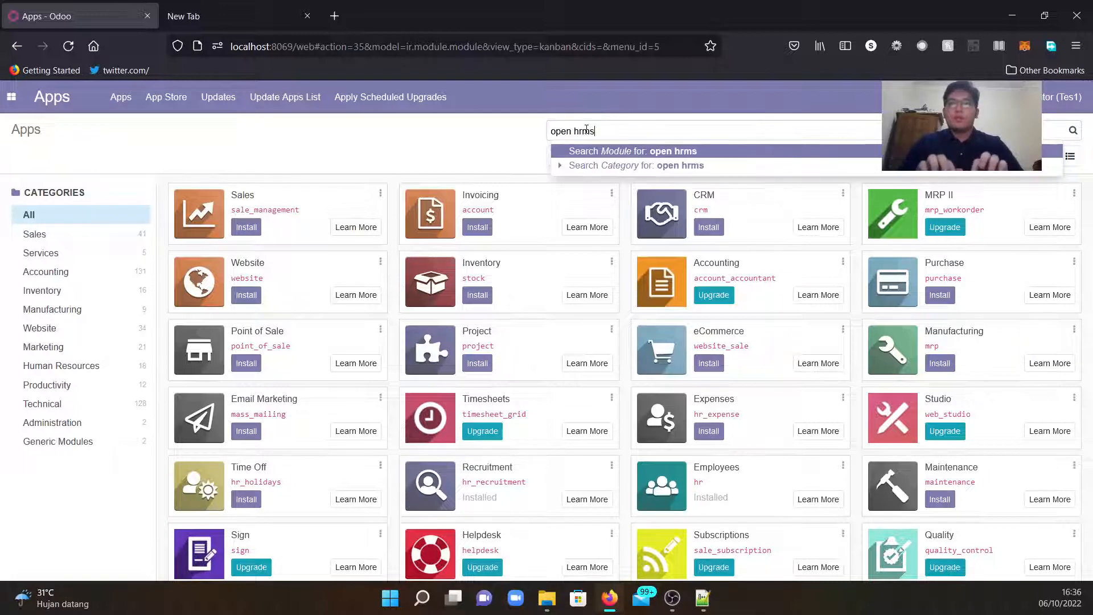
pyautogui.press('Return')
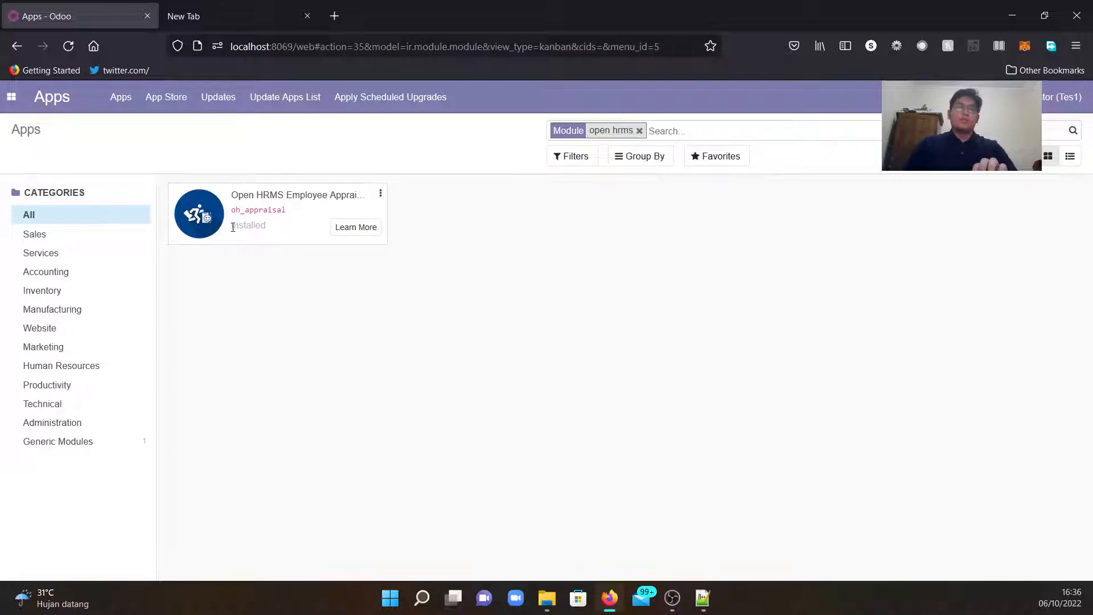
pyautogui.moveTo(233, 227); pyautogui.dragTo(263, 228)
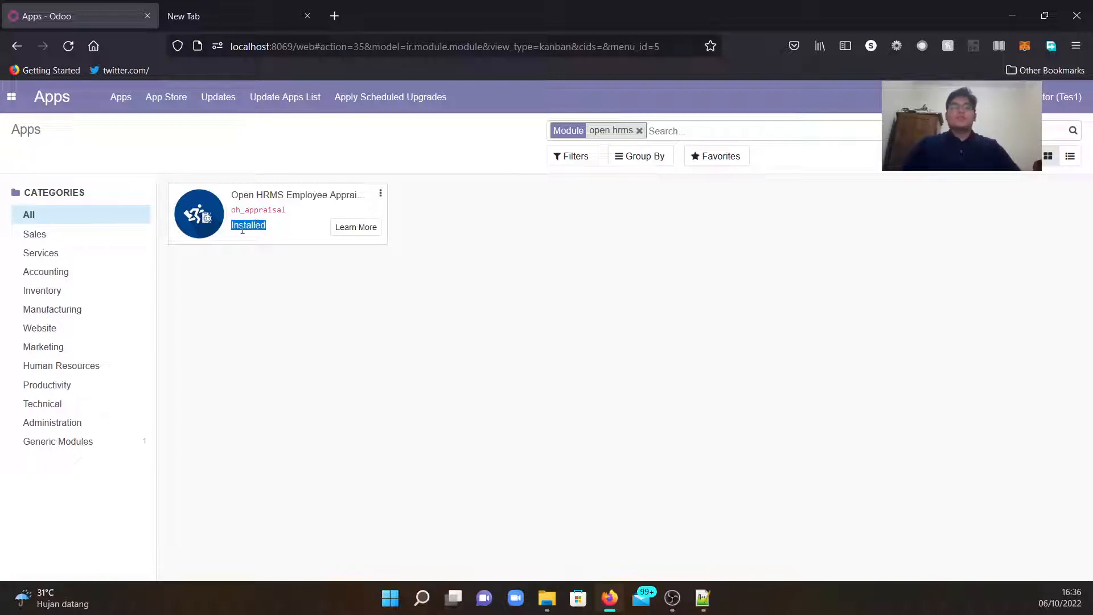
pyautogui.click(639, 131)
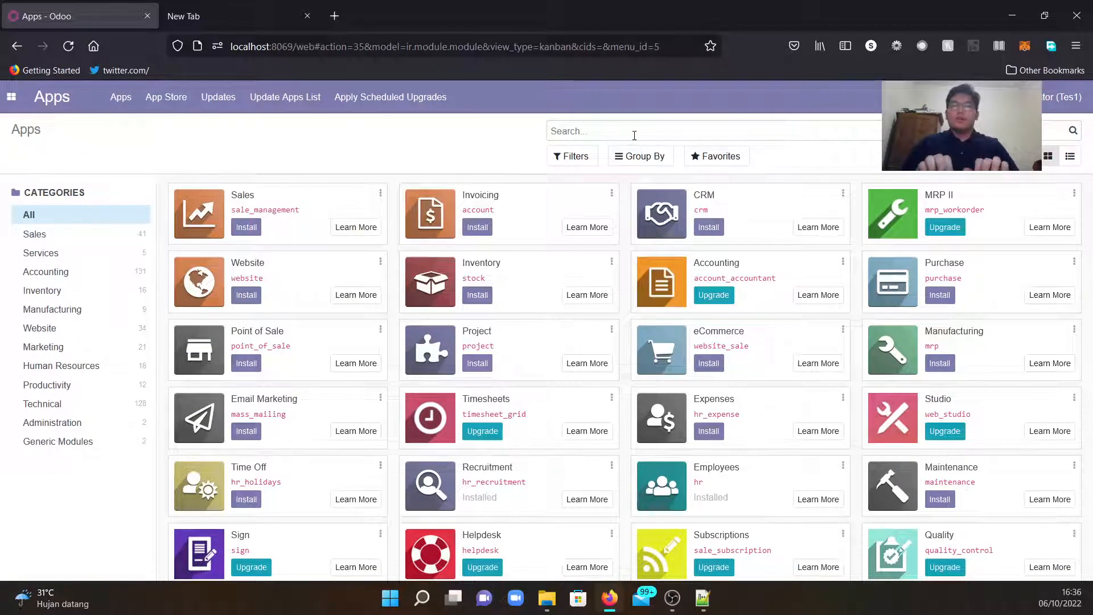
# Step: Search Apps for 'training' and confirm Employee Orientation & Training is Installed
pyautogui.write('employ')
pyautogui.press('BackSpace')
pyautogui.press('BackSpace')
pyautogui.press('BackSpace')
pyautogui.press('BackSpace')
pyautogui.press('BackSpace')
pyautogui.press('BackSpace')
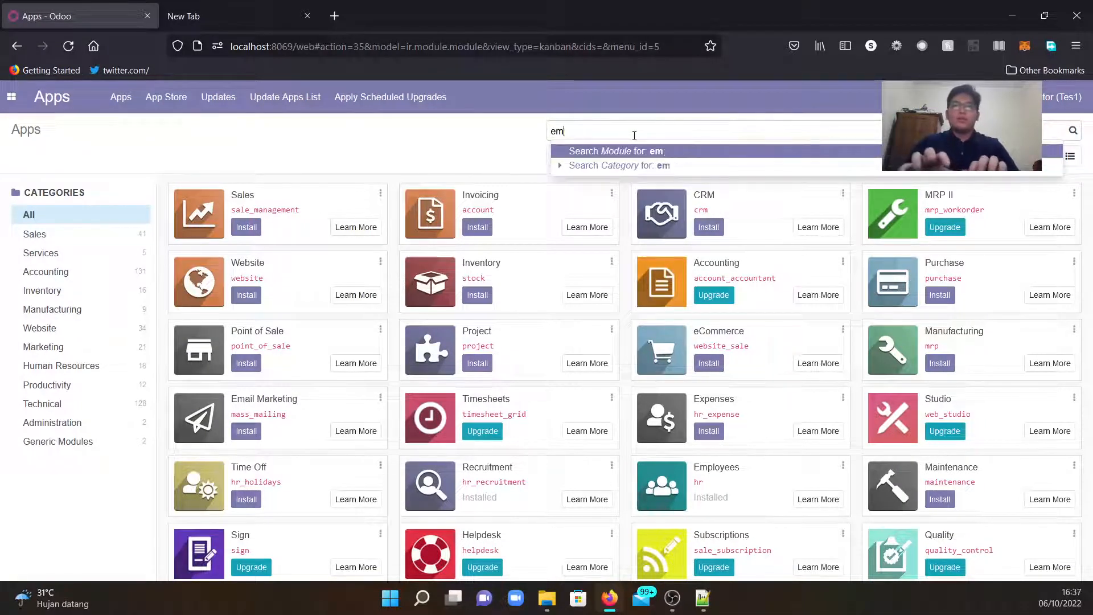
pyautogui.write('training')
pyautogui.press('Return')
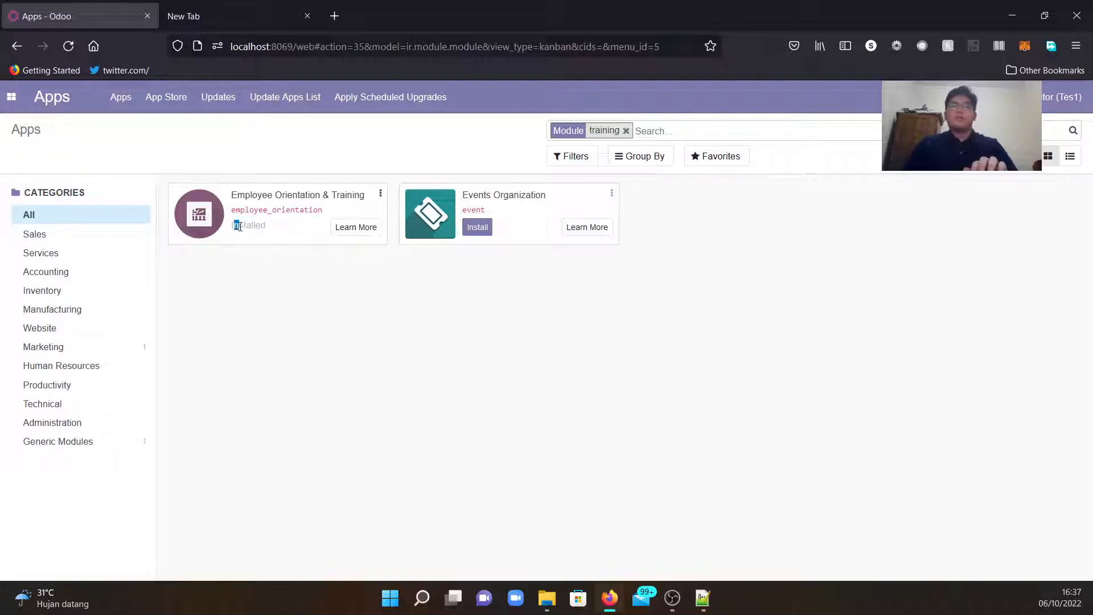
pyautogui.moveTo(239, 227); pyautogui.dragTo(254, 262)
pyautogui.click(272, 242)
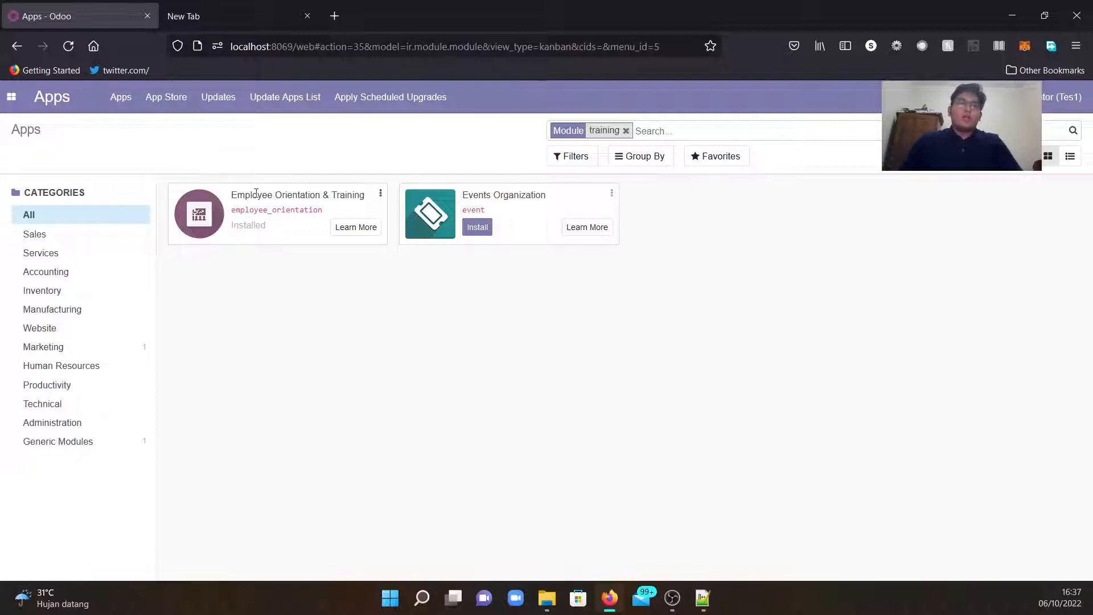
pyautogui.moveTo(237, 195); pyautogui.dragTo(330, 195)
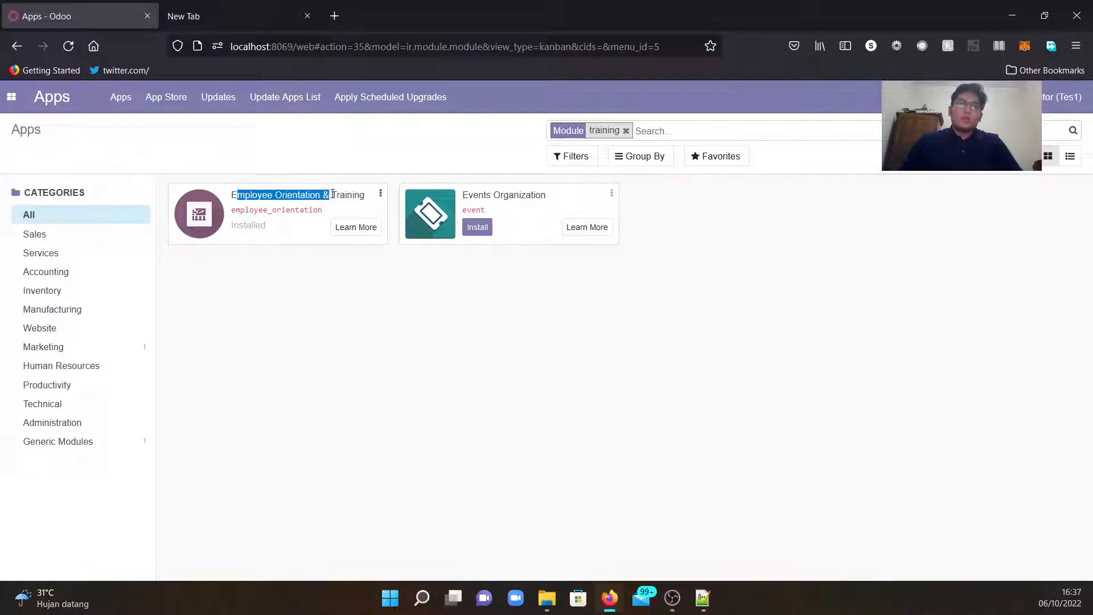
pyautogui.click(334, 194)
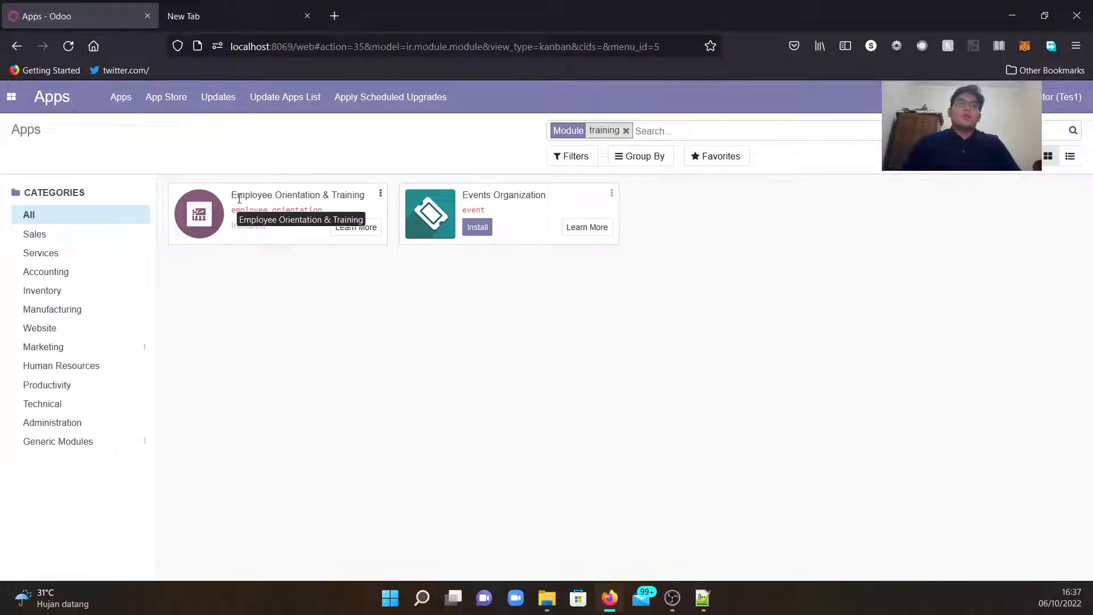
pyautogui.click(11, 96)
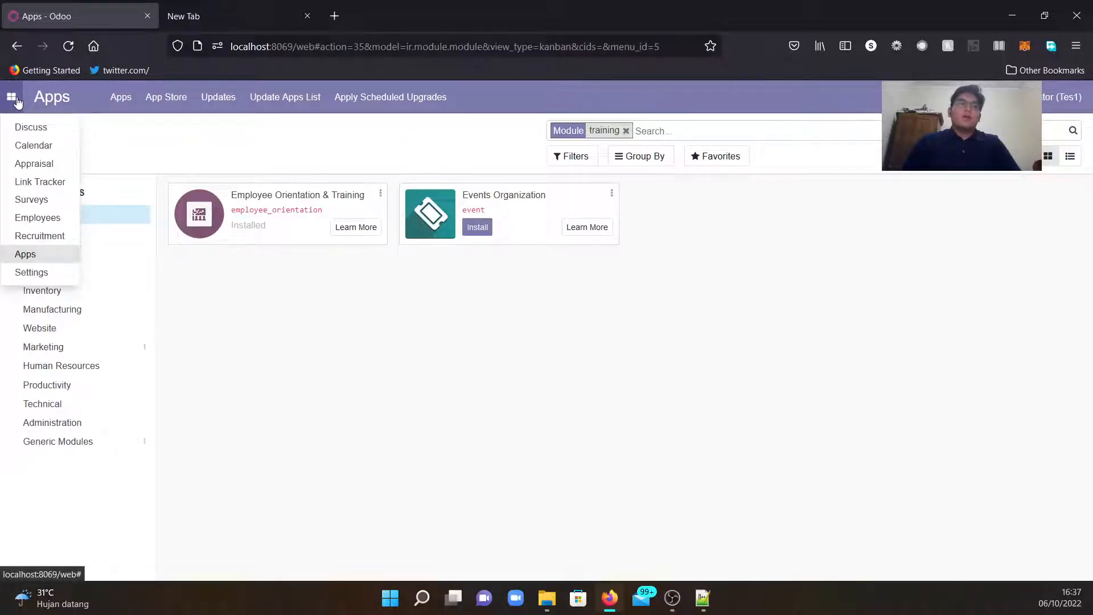
# Step: In Employees, view the Training Program list, then the empty Employee Orientation list
pyautogui.click(45, 218)
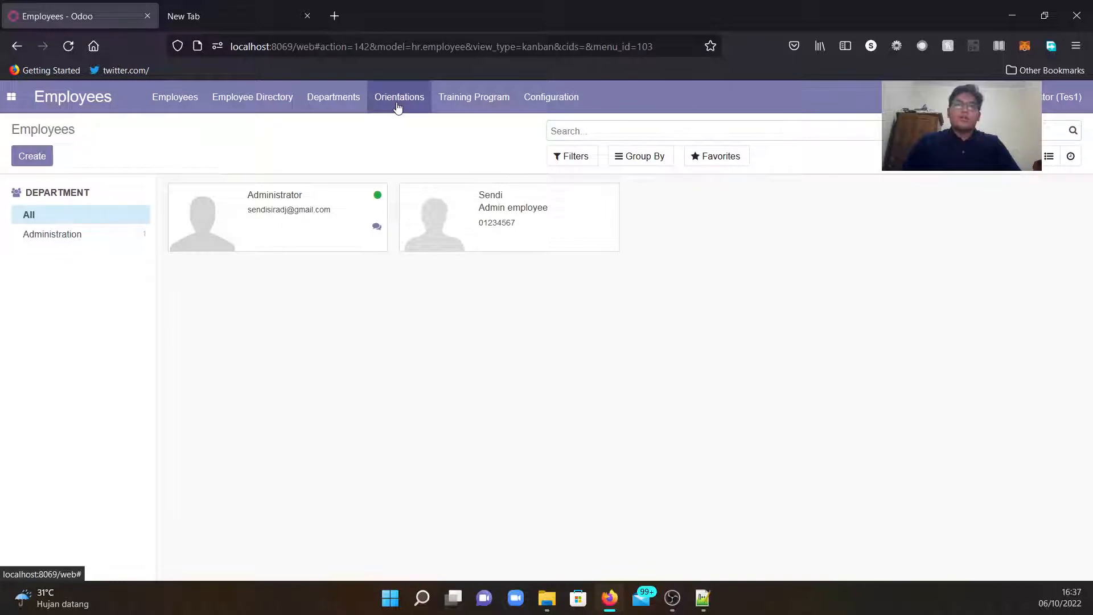
pyautogui.click(483, 103)
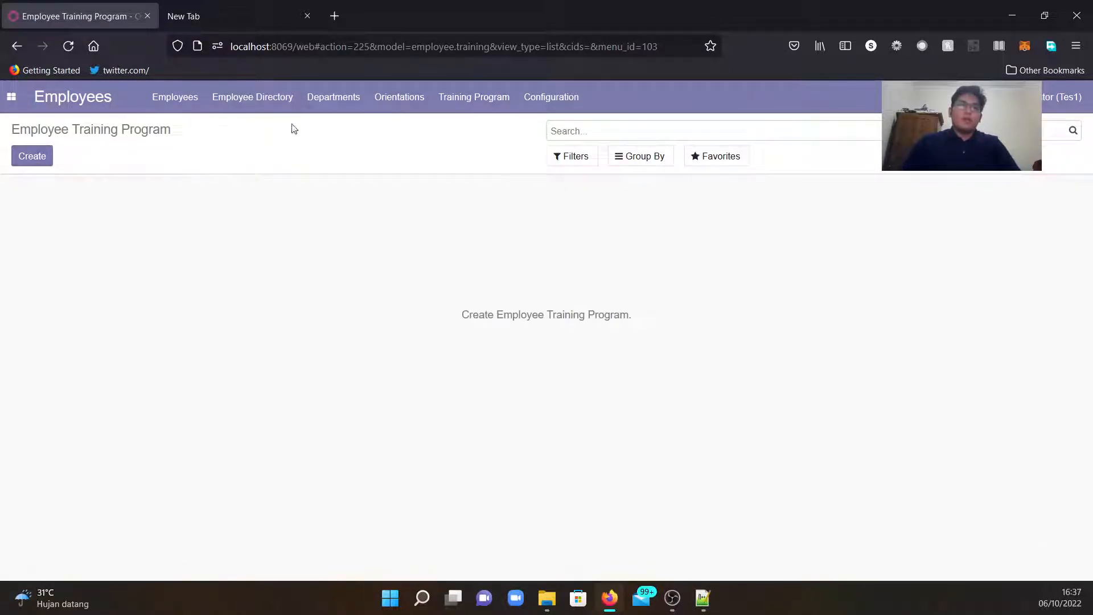
pyautogui.click(401, 100)
pyautogui.click(411, 130)
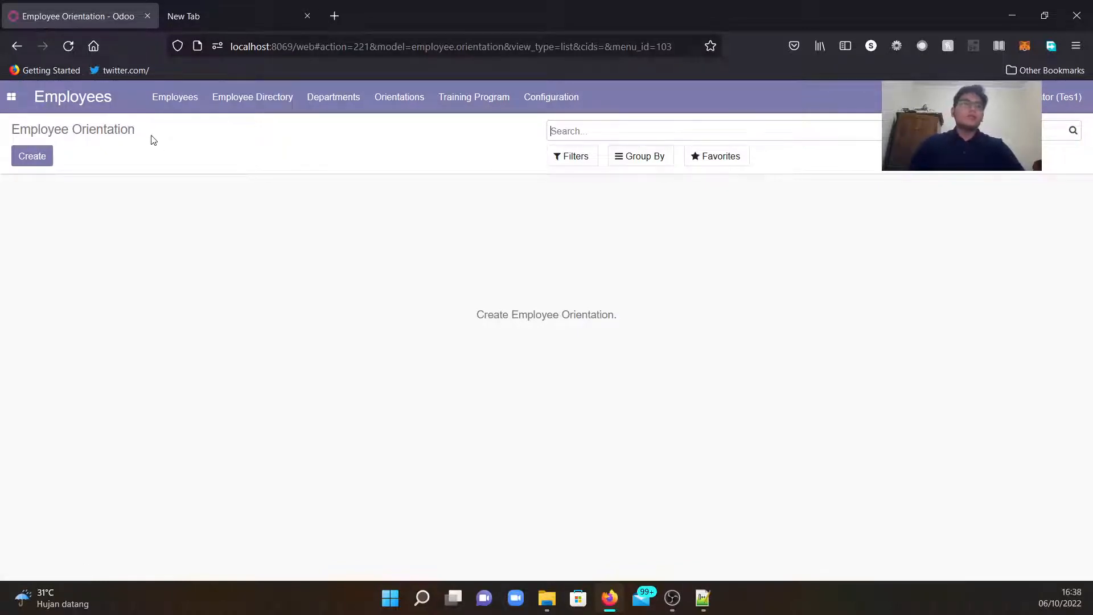
pyautogui.click(16, 100)
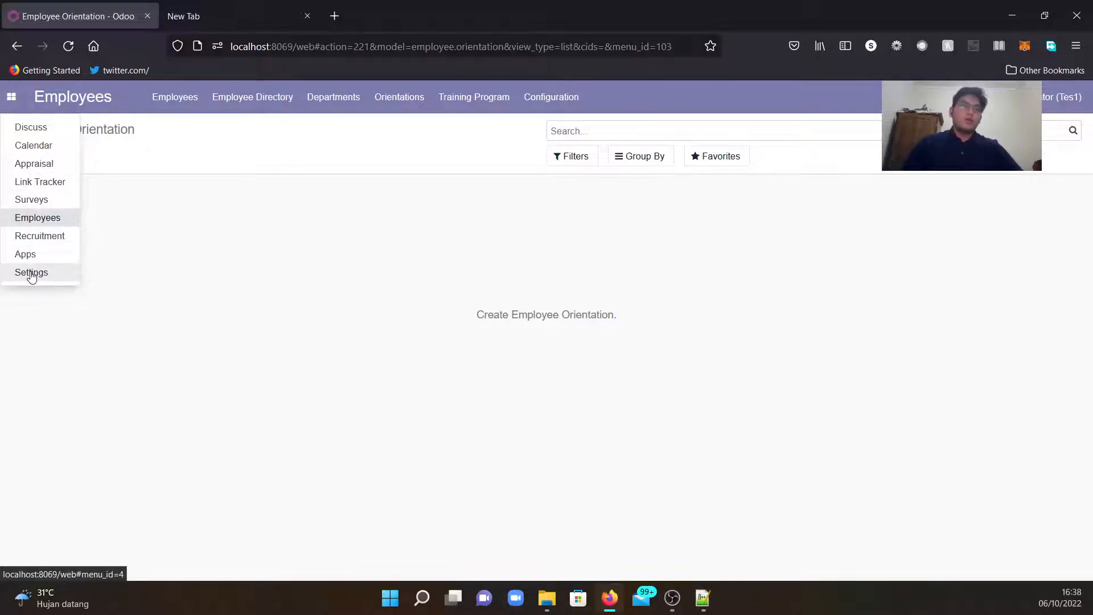
# Step: Open Settings, return to the Permissions section, and show the Users & Companies options
pyautogui.click(31, 274)
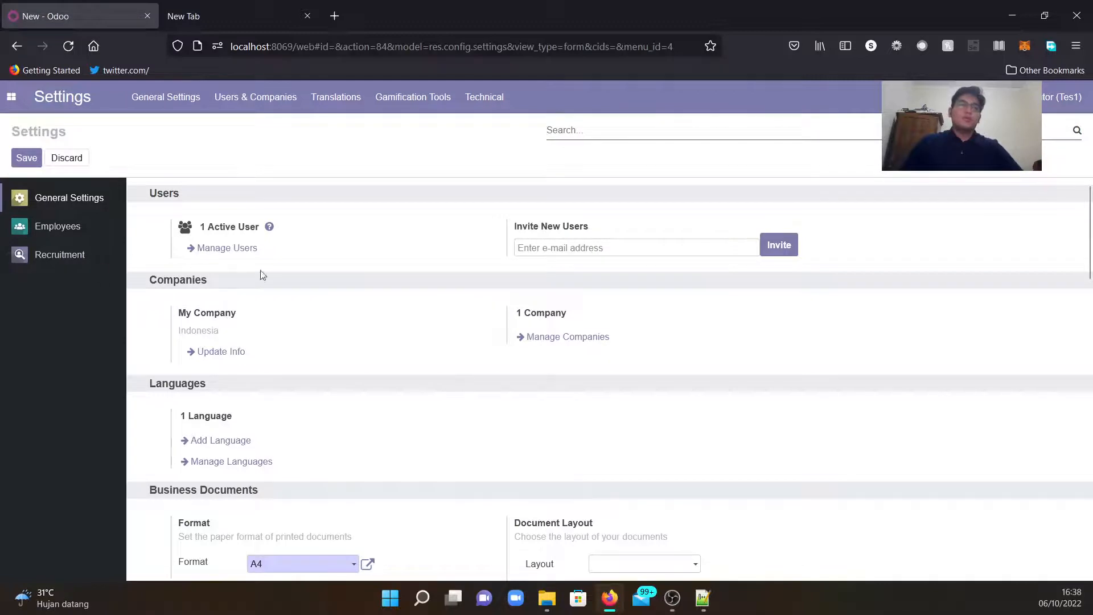
pyautogui.scroll(-20, 341, 293)
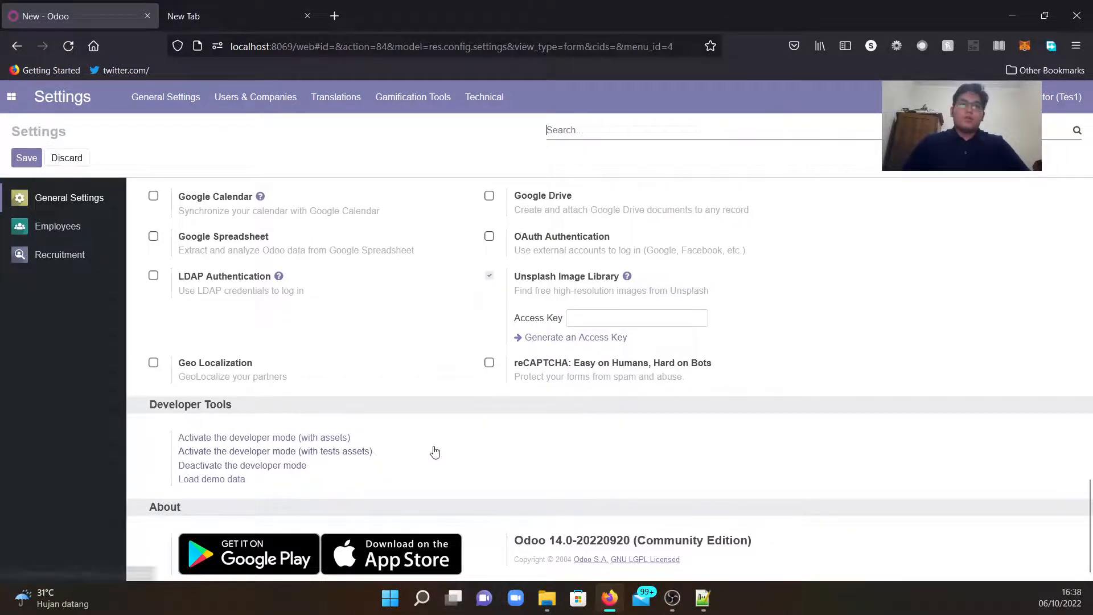
pyautogui.scroll(5, 472, 440)
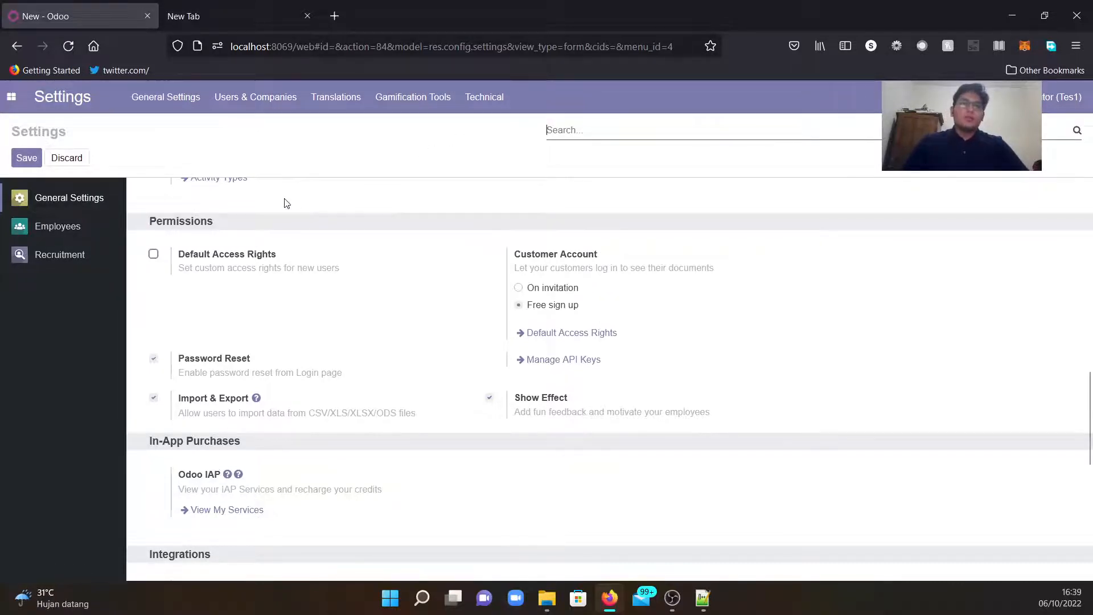
pyautogui.click(245, 98)
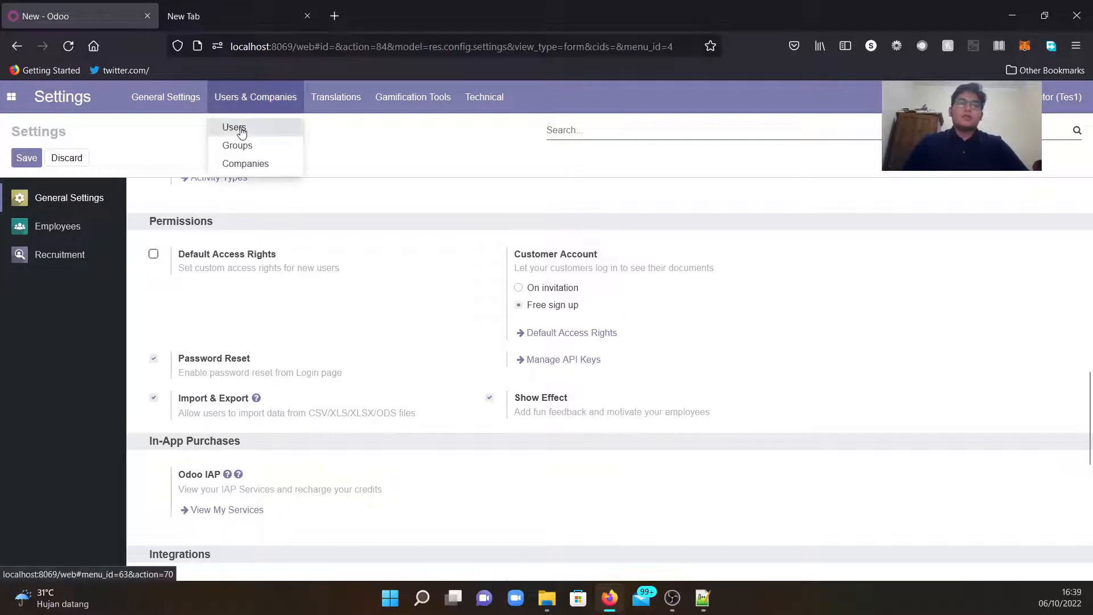
# Step: Open the Administrator user and check Appraisal's level under Other access rights
pyautogui.click(238, 126)
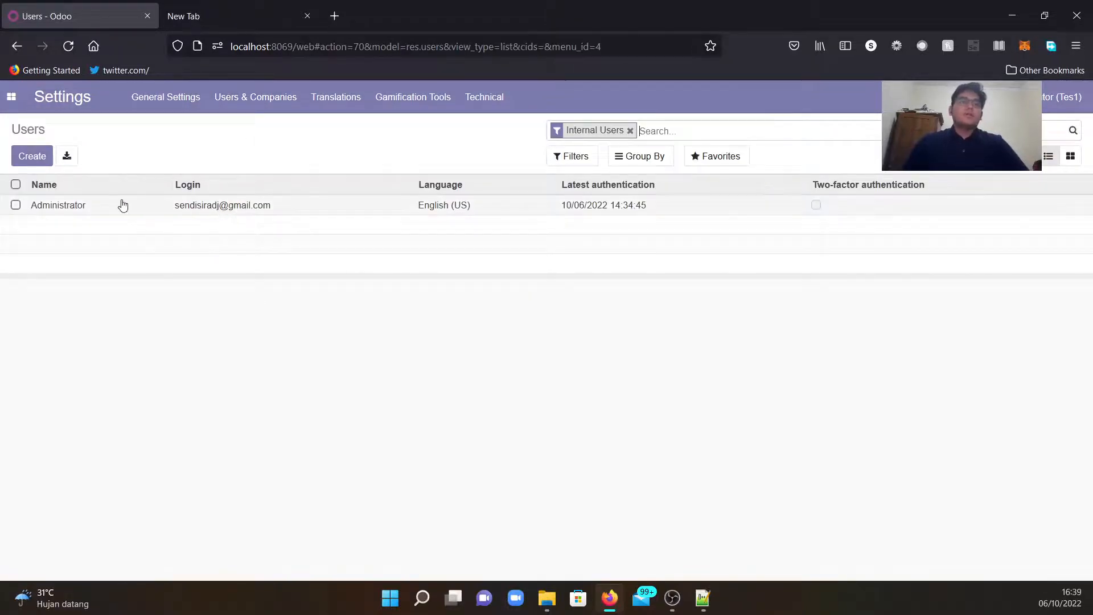
pyautogui.click(84, 208)
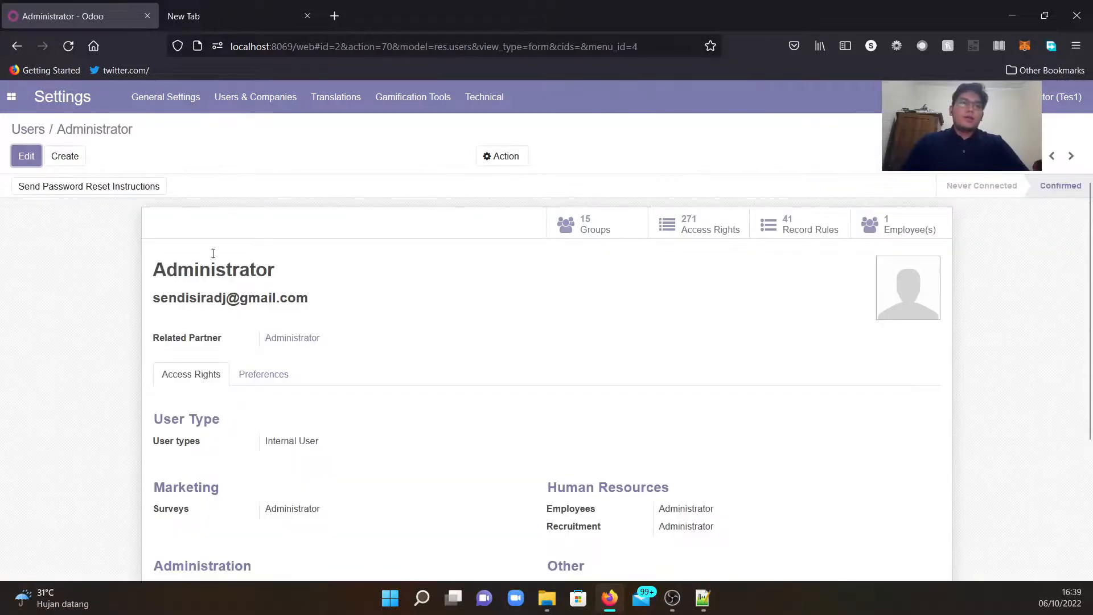
pyautogui.moveTo(183, 268); pyautogui.dragTo(234, 270)
pyautogui.click(325, 281)
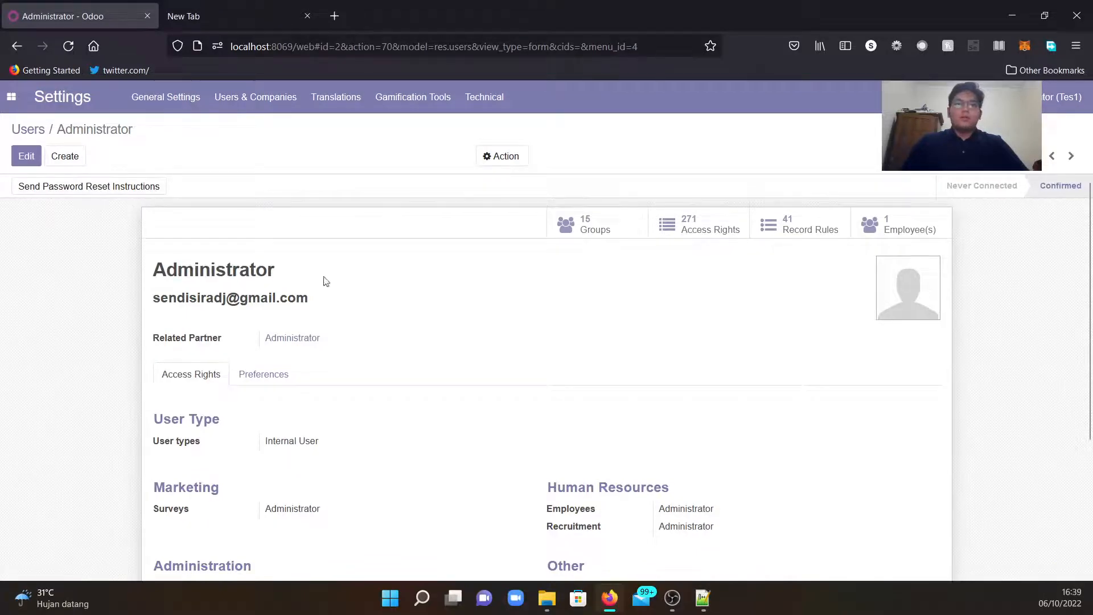
pyautogui.scroll(-4, 535, 325)
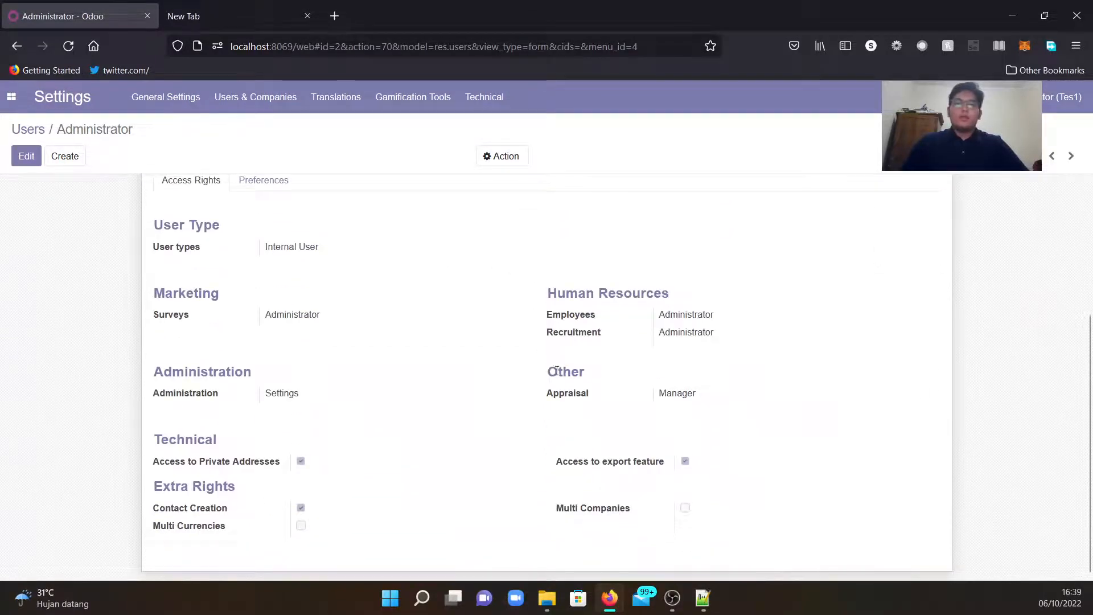
pyautogui.moveTo(548, 373); pyautogui.dragTo(589, 378)
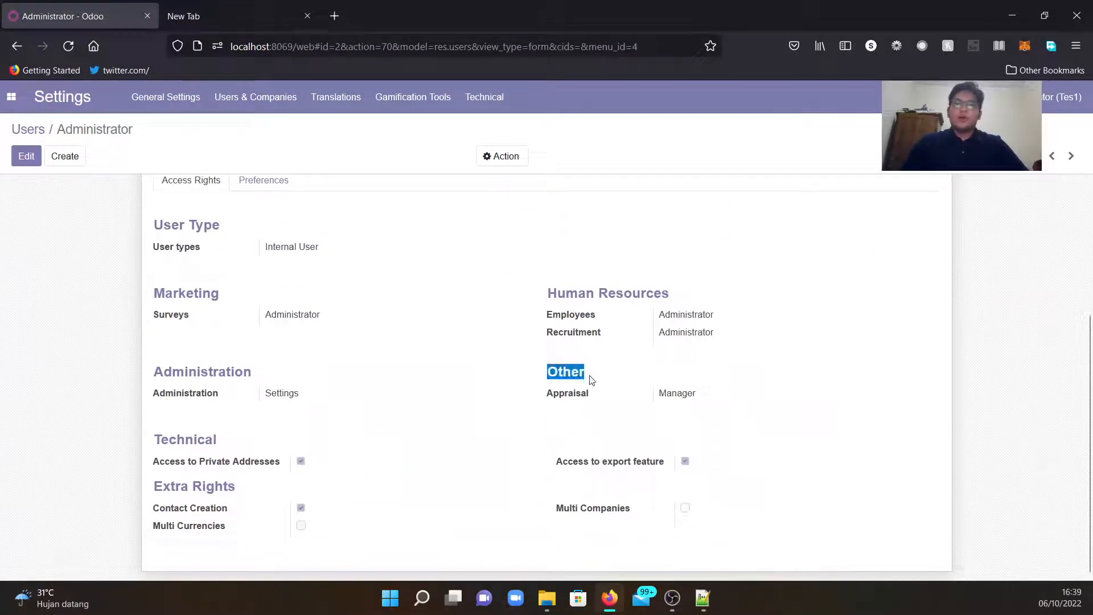
pyautogui.click(553, 398)
pyautogui.moveTo(571, 397)
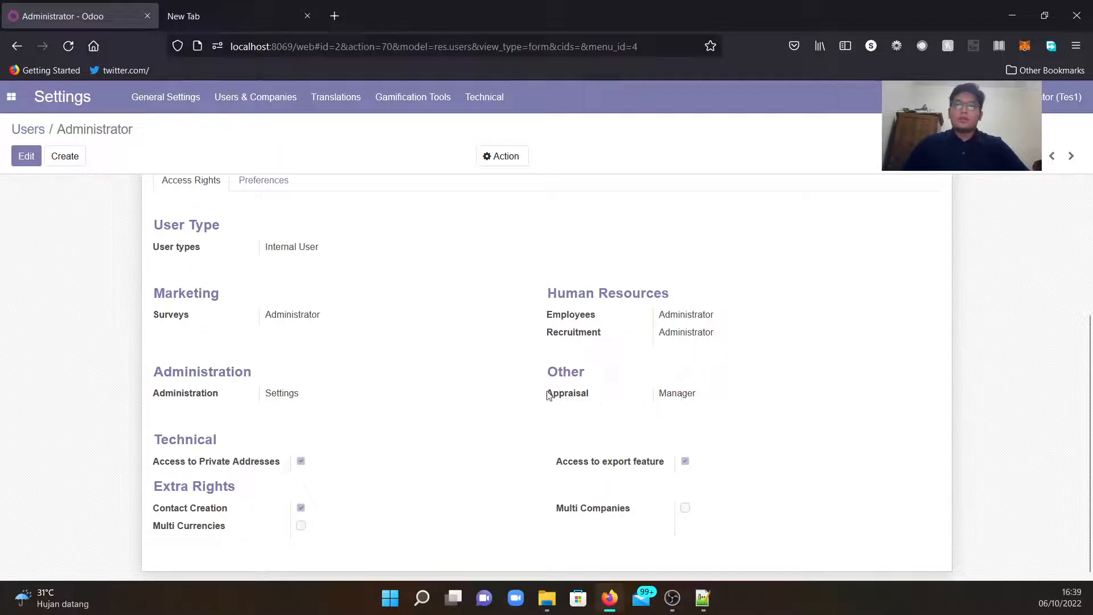
pyautogui.click(11, 97)
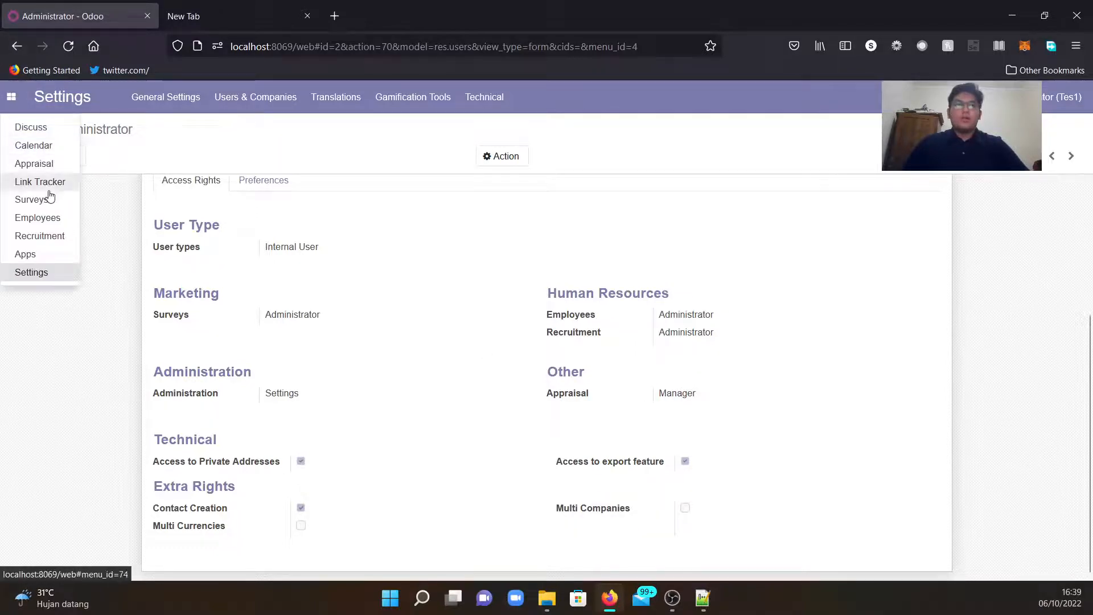
pyautogui.click(527, 377)
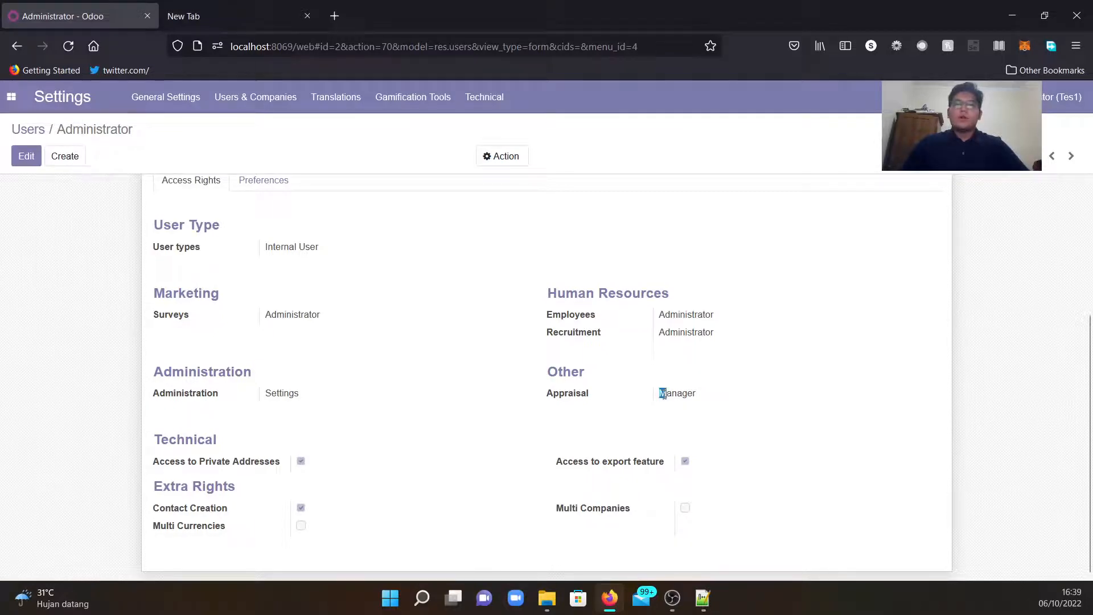
pyautogui.moveTo(664, 394); pyautogui.dragTo(678, 395)
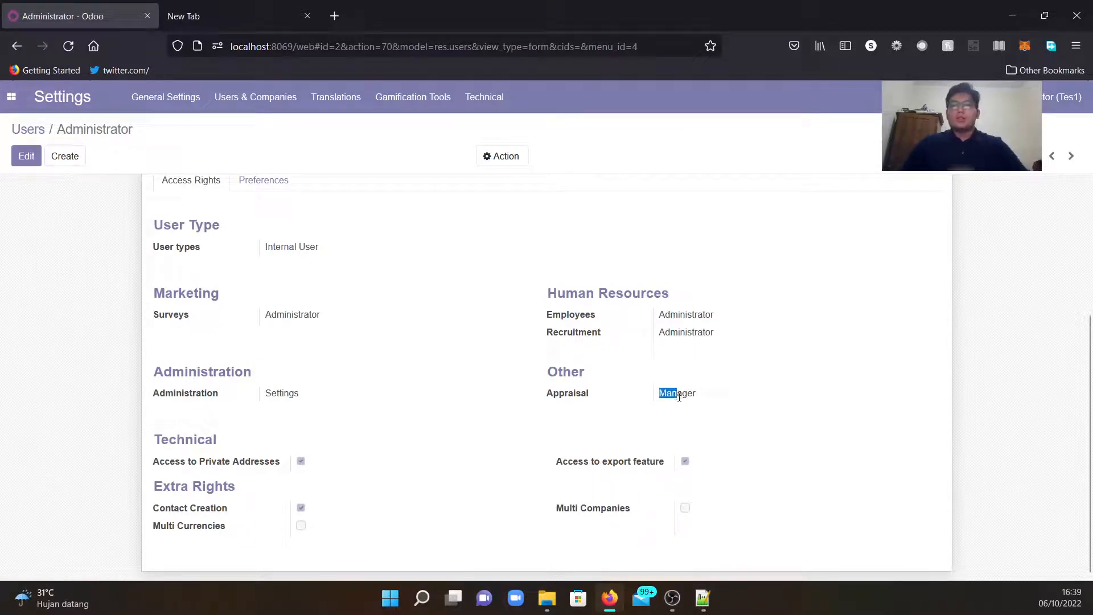
# Step: Set the Administrator's Appraisal access right to Manager and save the user
pyautogui.click(15, 157)
pyautogui.scroll(-3, 408, 341)
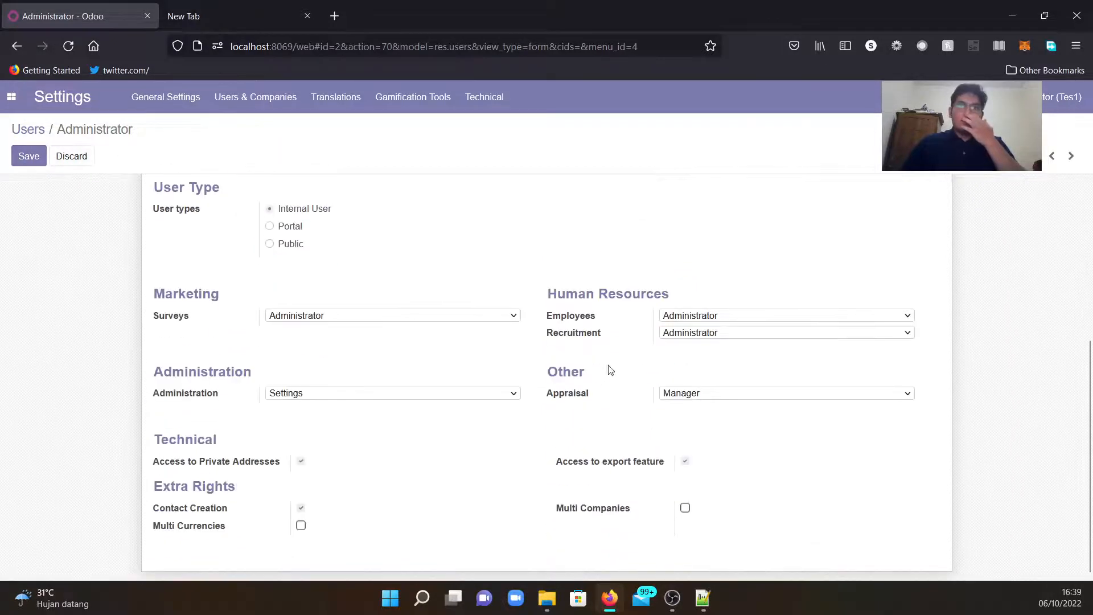
pyautogui.click(691, 393)
pyautogui.click(701, 412)
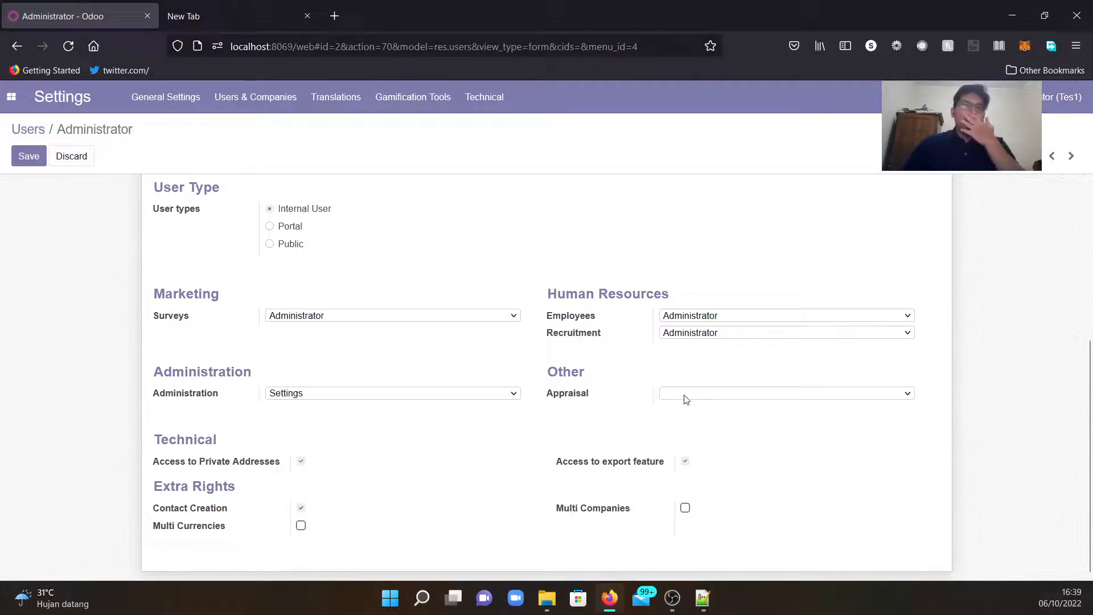
pyautogui.click(693, 399)
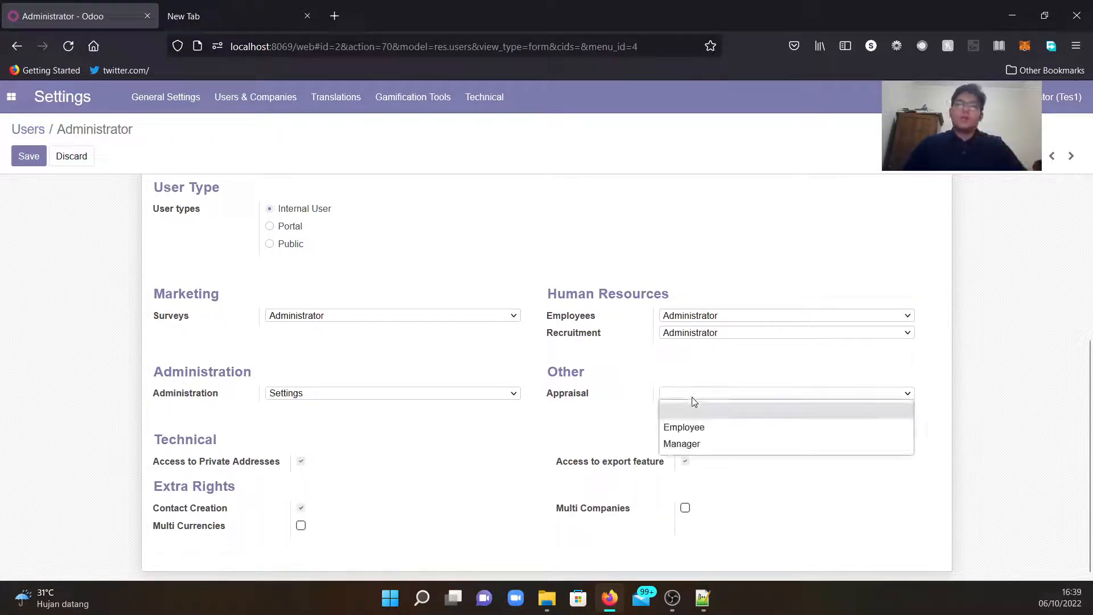
pyautogui.click(678, 446)
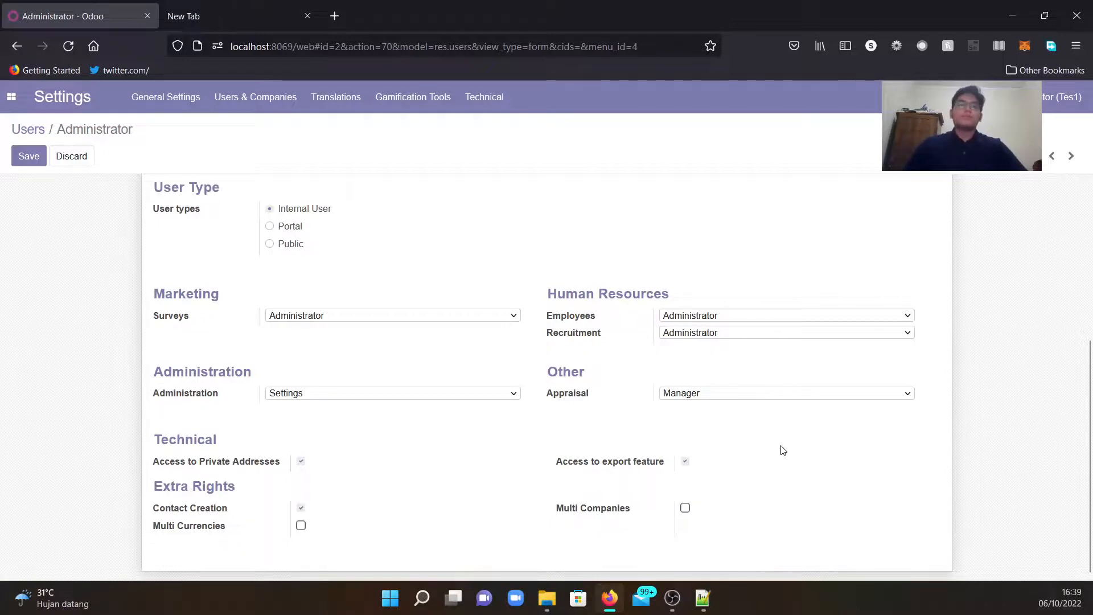
pyautogui.click(29, 163)
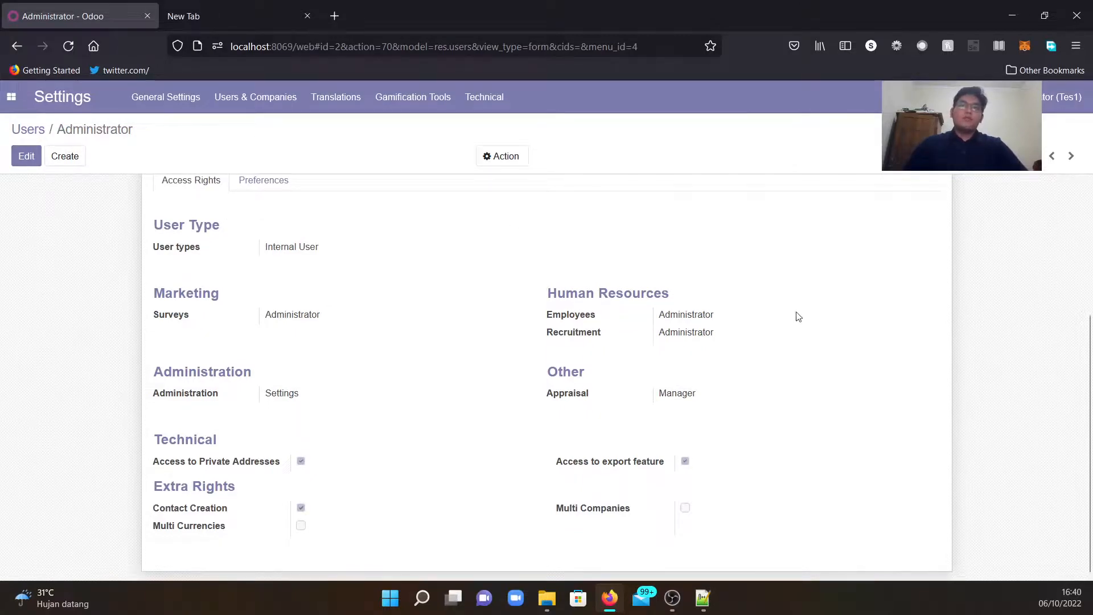
pyautogui.click(12, 101)
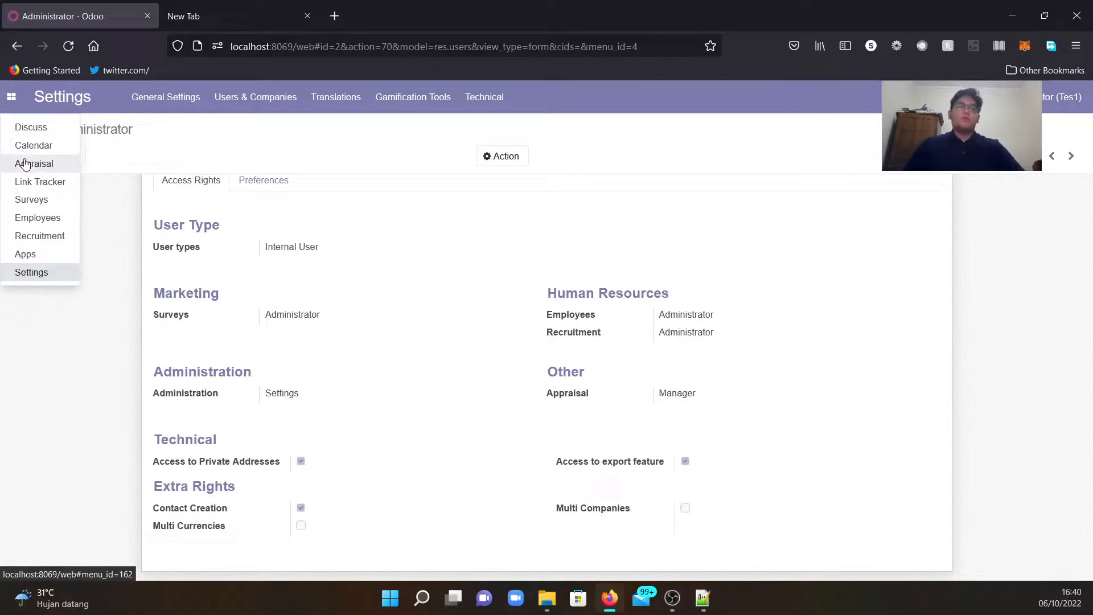
pyautogui.click(931, 284)
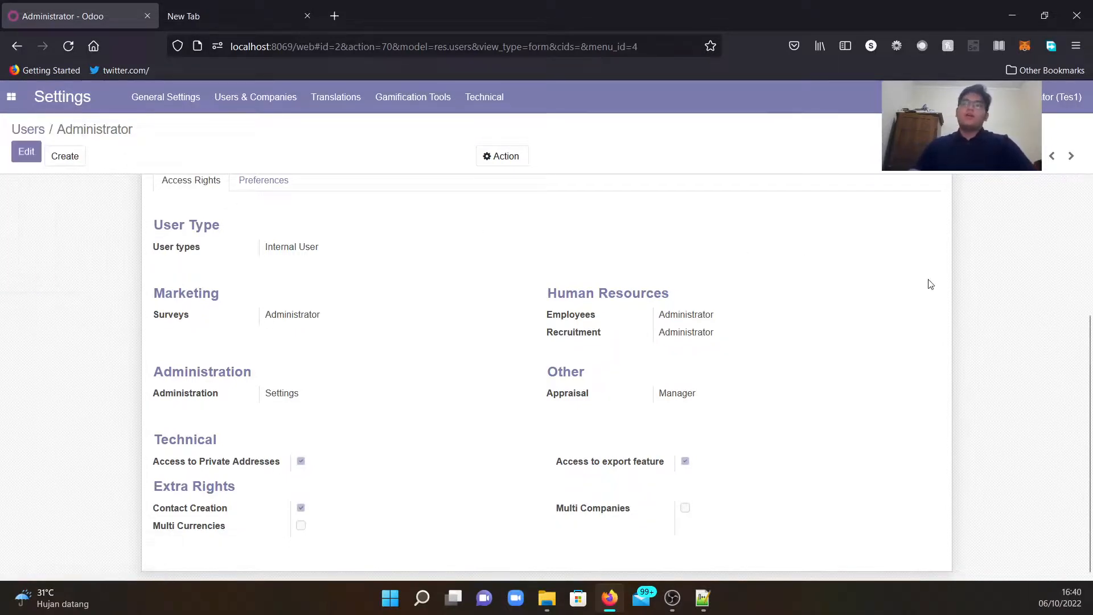
pyautogui.click(1060, 97)
# Step: Log out, then log back in as administrator using the saved login
pyautogui.click(1005, 233)
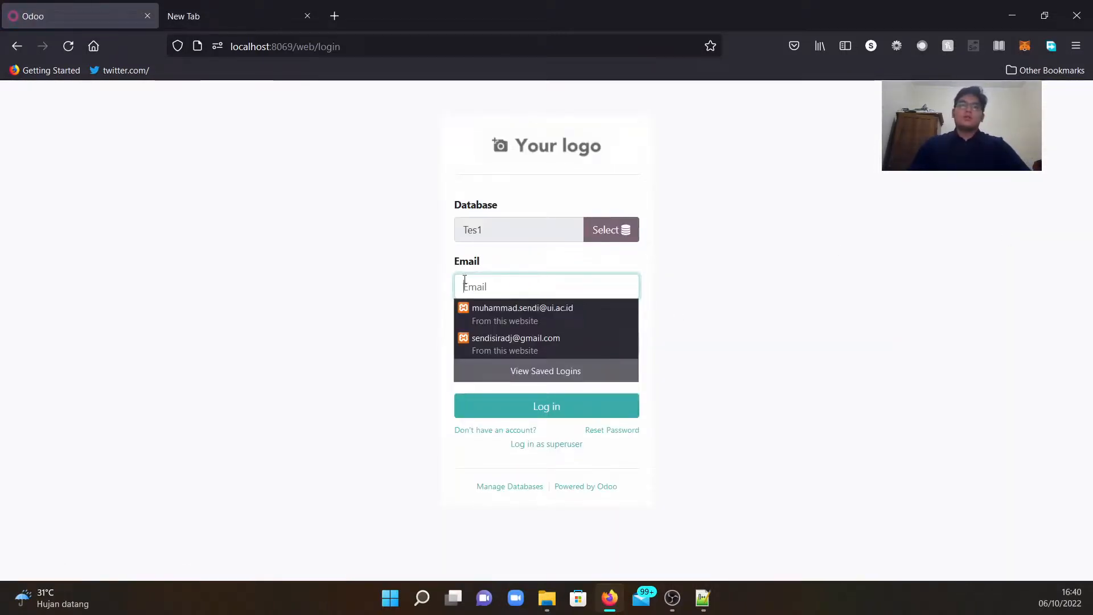
pyautogui.click(515, 287)
pyautogui.click(520, 287)
pyautogui.write('se')
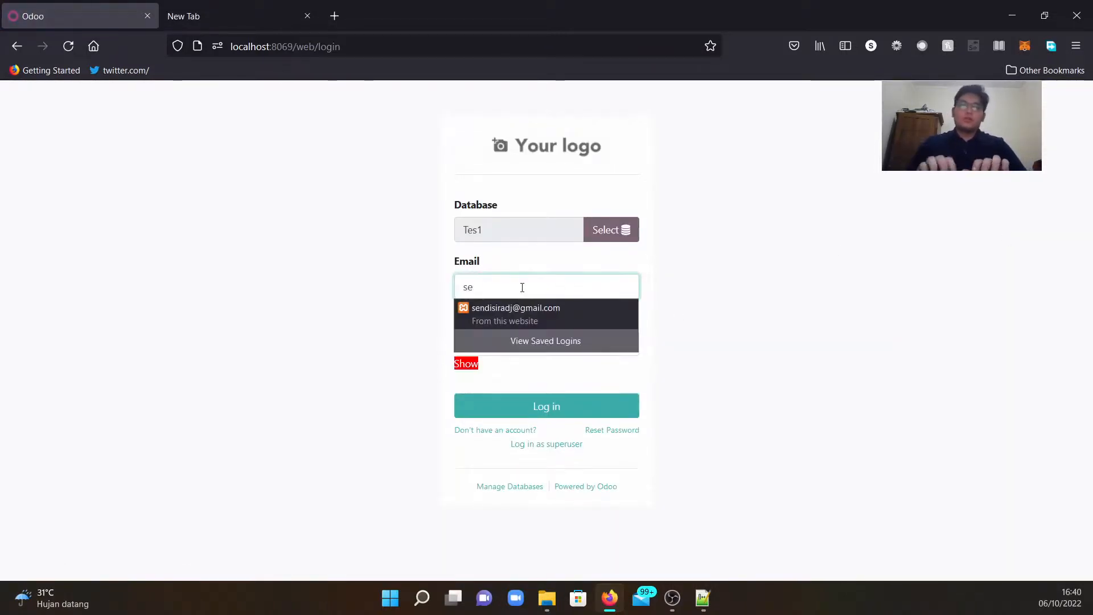
pyautogui.write('ndi')
pyautogui.click(522, 312)
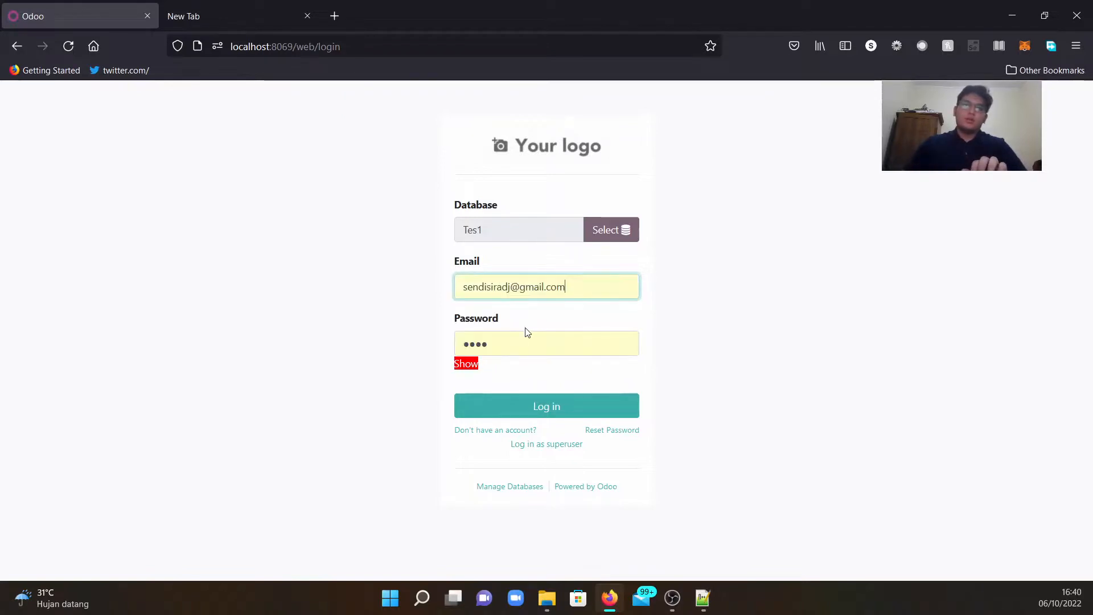
pyautogui.click(516, 405)
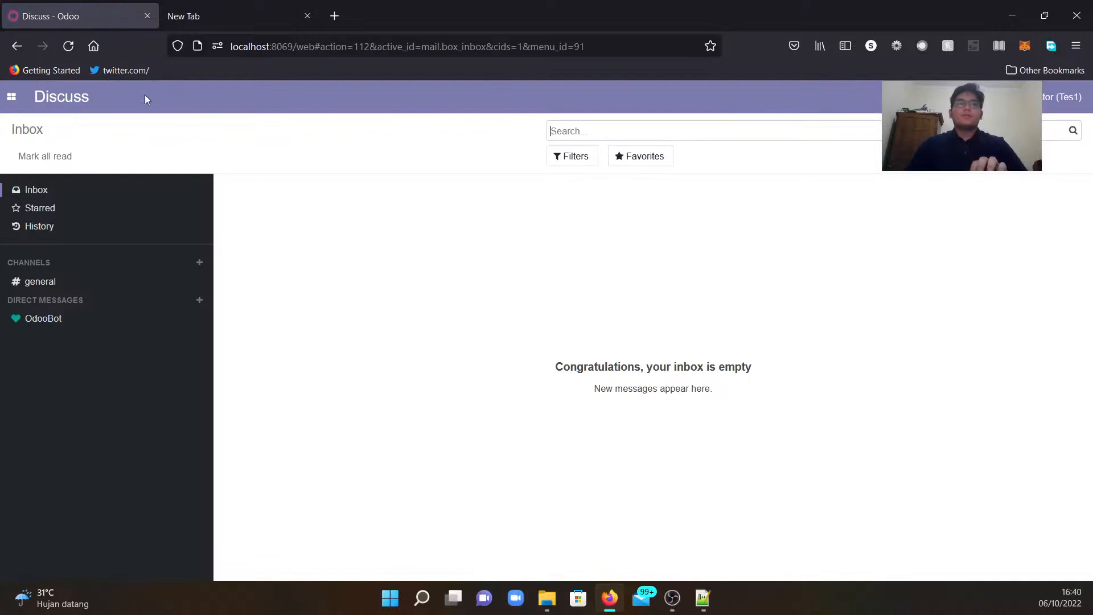
# Step: Open the Appraisal app from the apps menu
pyautogui.click(11, 97)
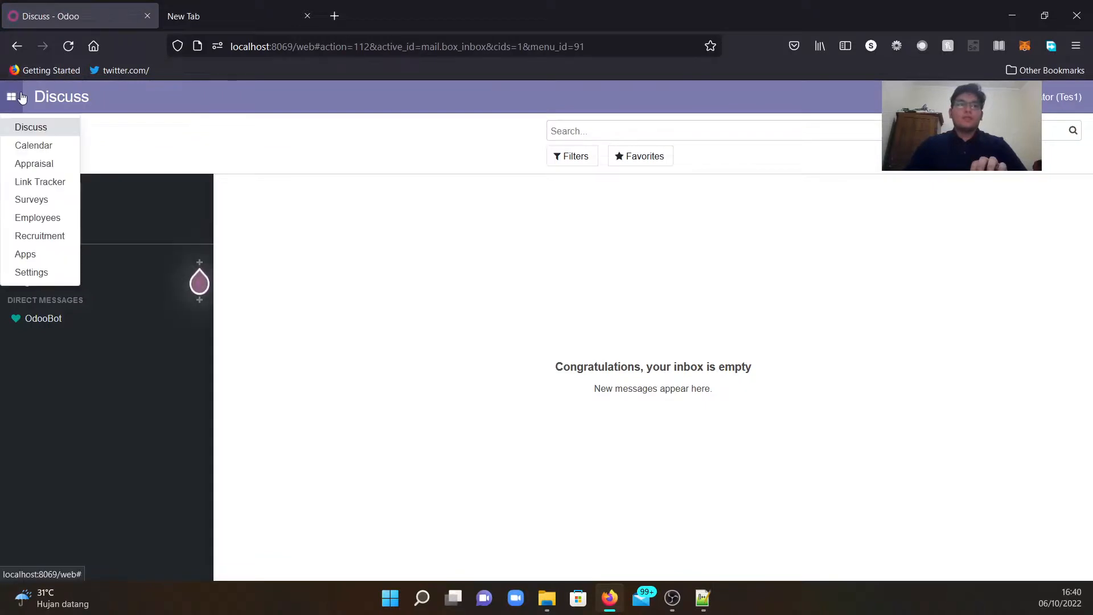
pyautogui.click(29, 164)
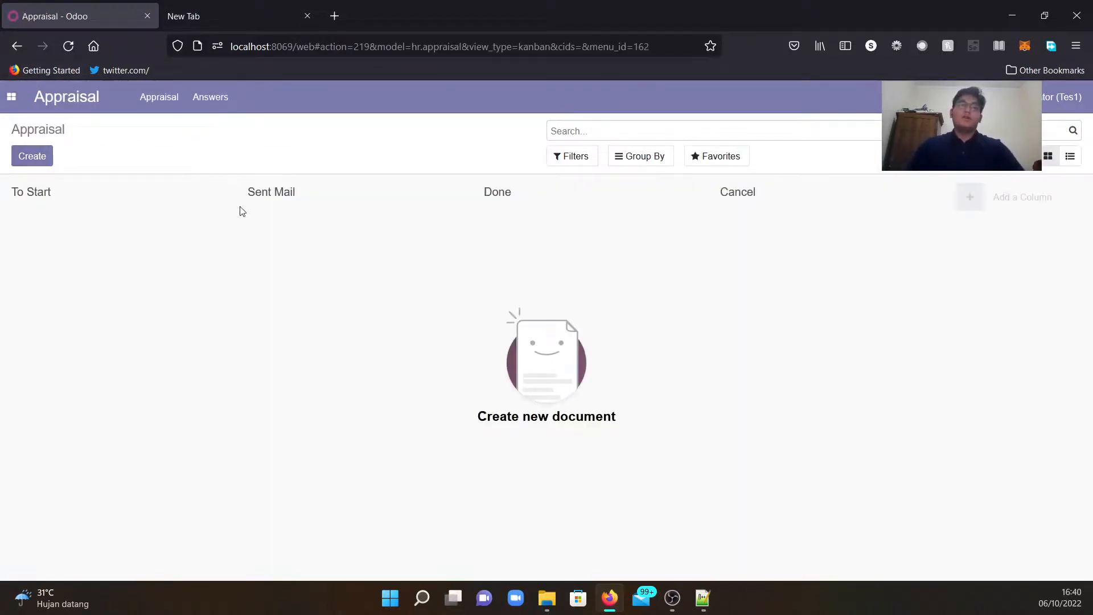